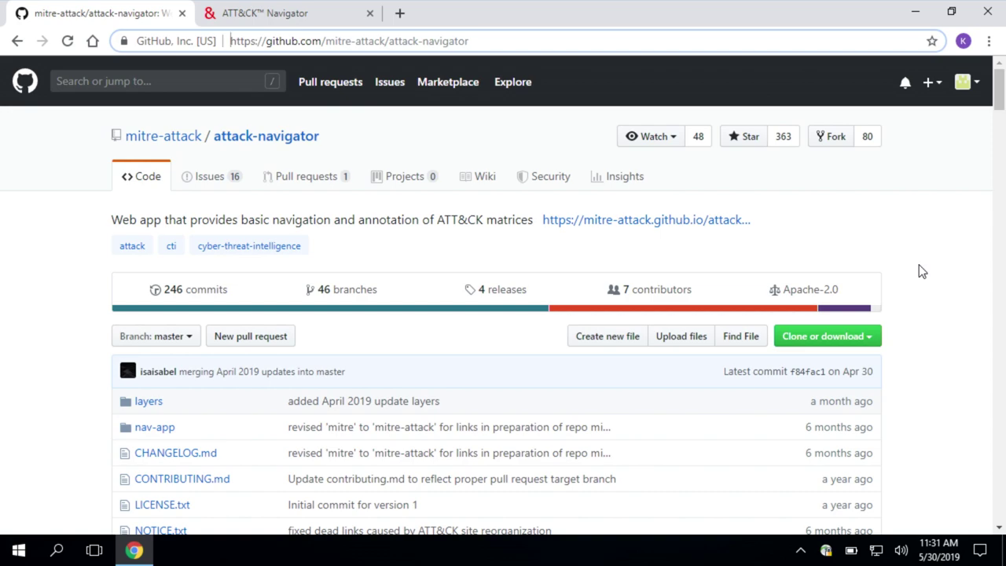
Read through the attack-navigator repository's README from the introduction to the Usage section.
click(961, 289)
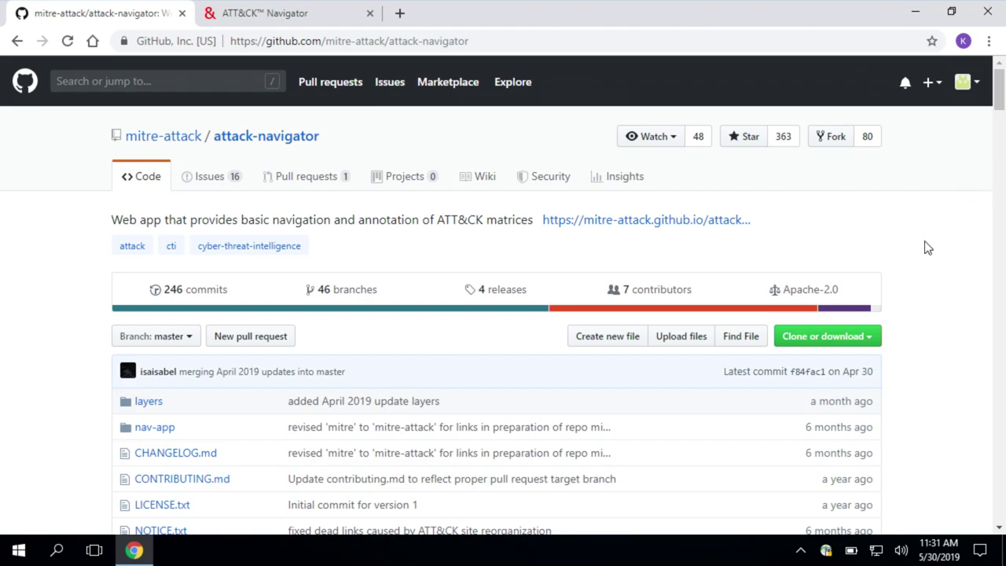
scroll(924, 247, down, 5)
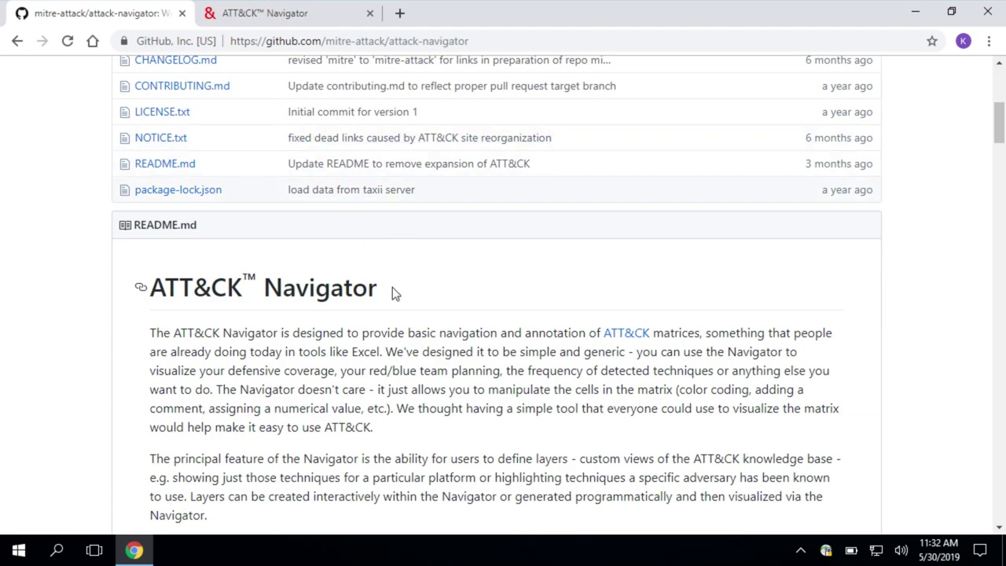
scroll(393, 287, down, 5)
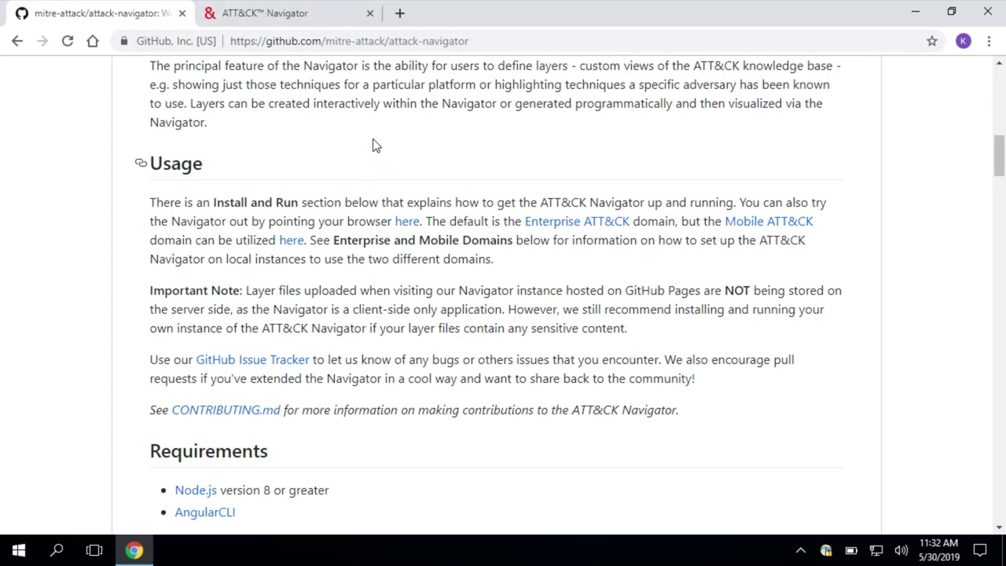
In the ATT&CK Navigator, unlock technique selection across tactics and select Access Token Manipulation under Defense Evasion only.
click(308, 17)
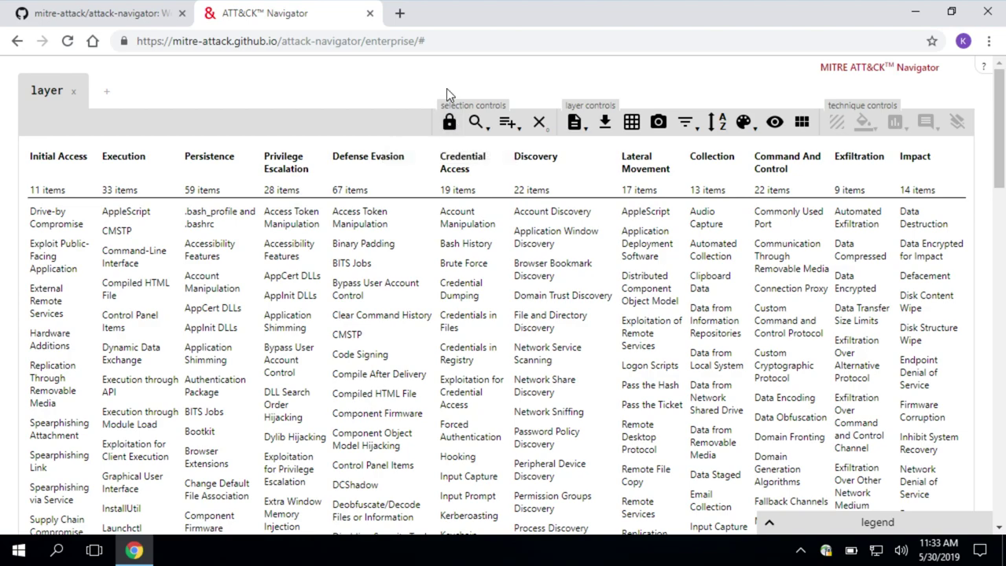
click(302, 165)
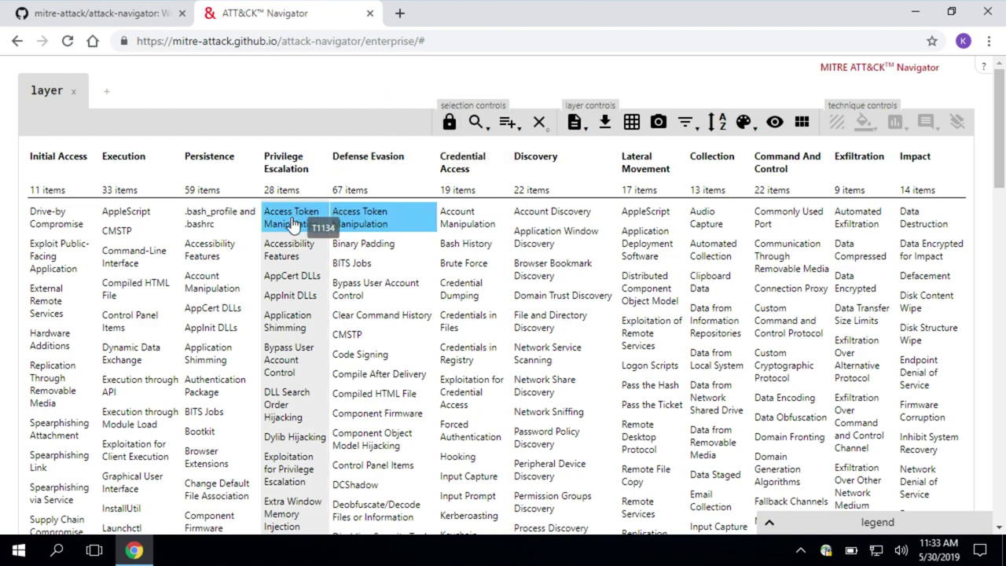
click(292, 222)
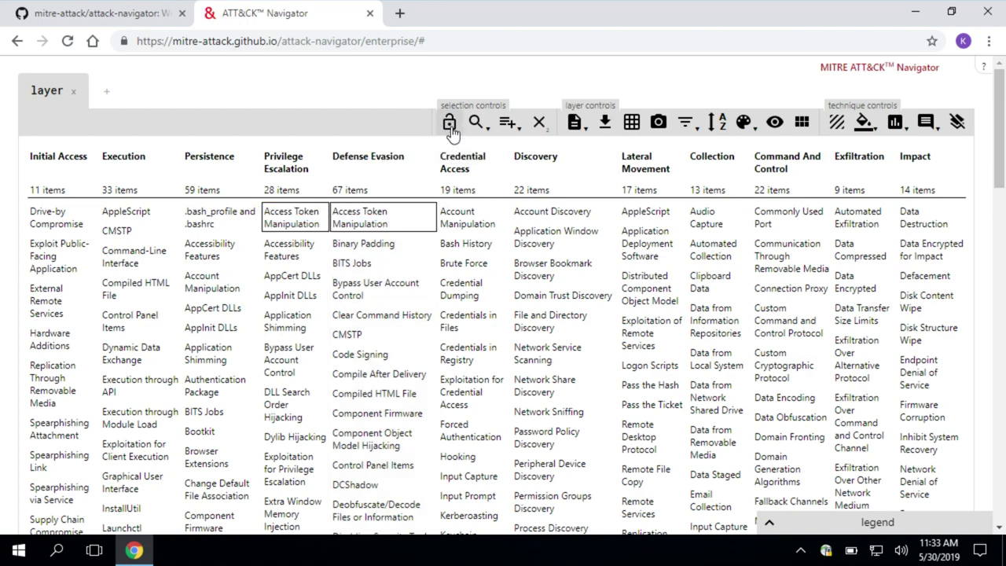
click(301, 215)
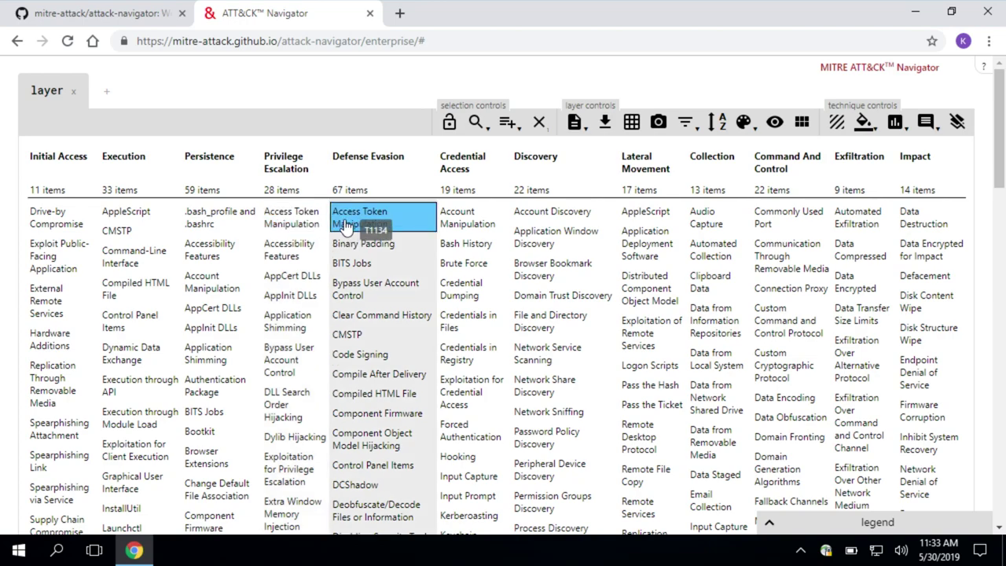
click(345, 226)
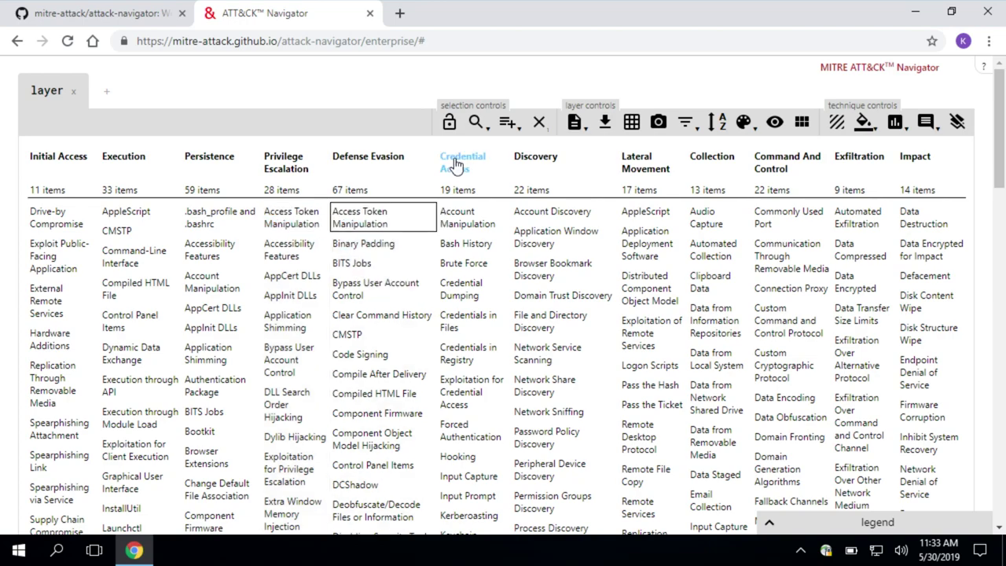
Search the techniques for "registry" and look through the matching techniques.
click(474, 126)
click(523, 162)
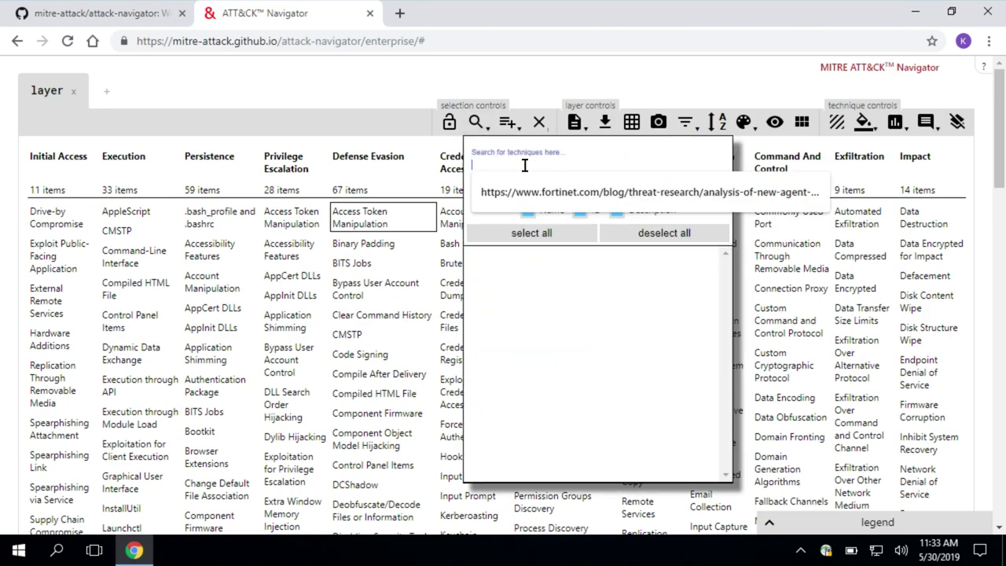
text(r)
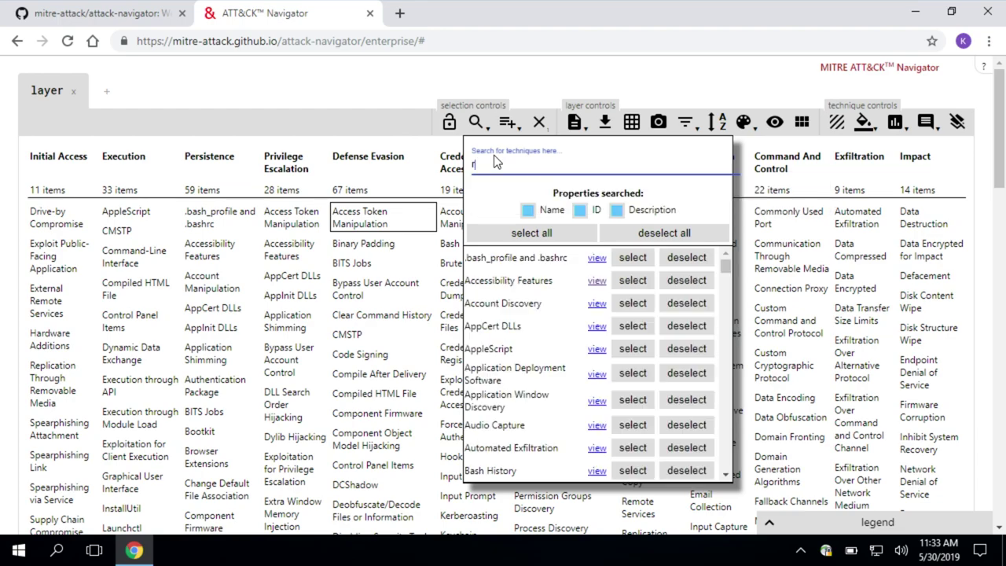
text(egistry)
scroll(530, 321, down, 10)
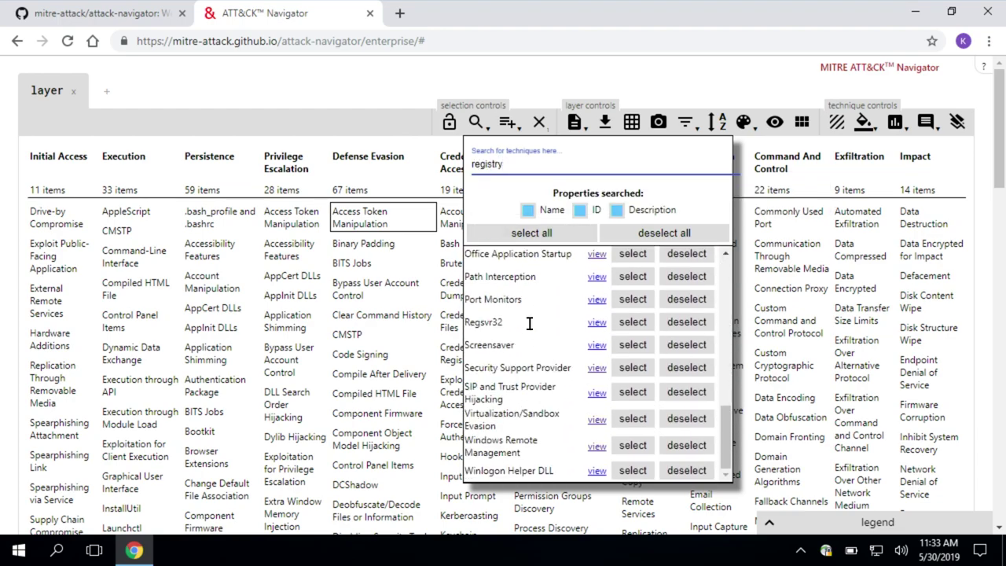
scroll(529, 321, up, 10)
click(476, 122)
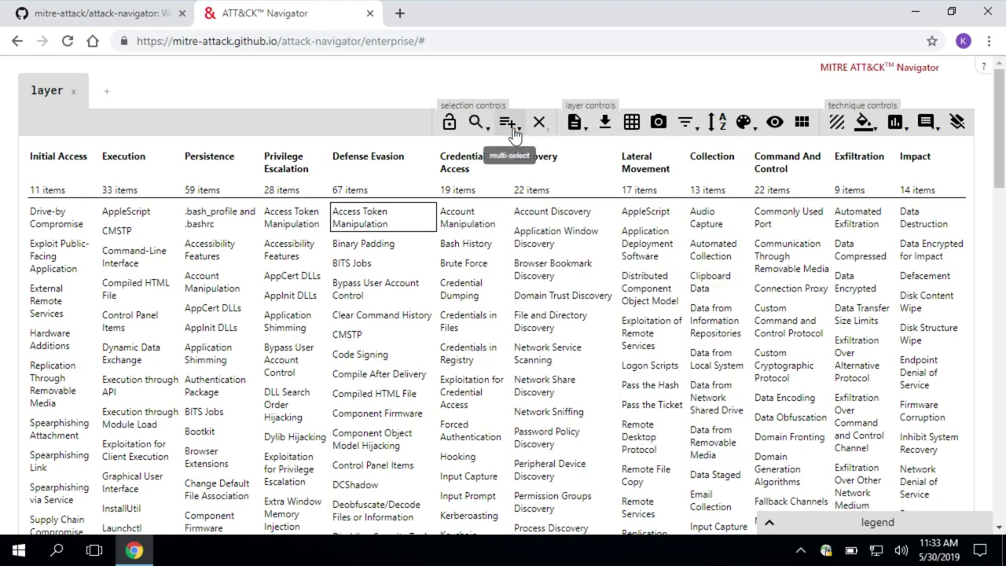
Try selecting and deselecting the CopyKittens threat group's techniques, and clear the whole technique selection.
click(509, 126)
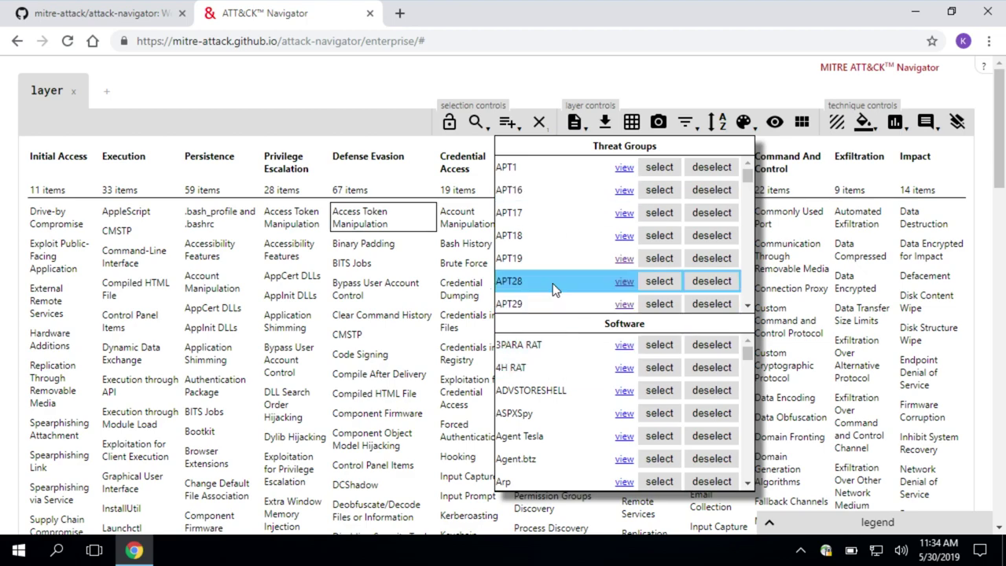
scroll(695, 222, down, 5)
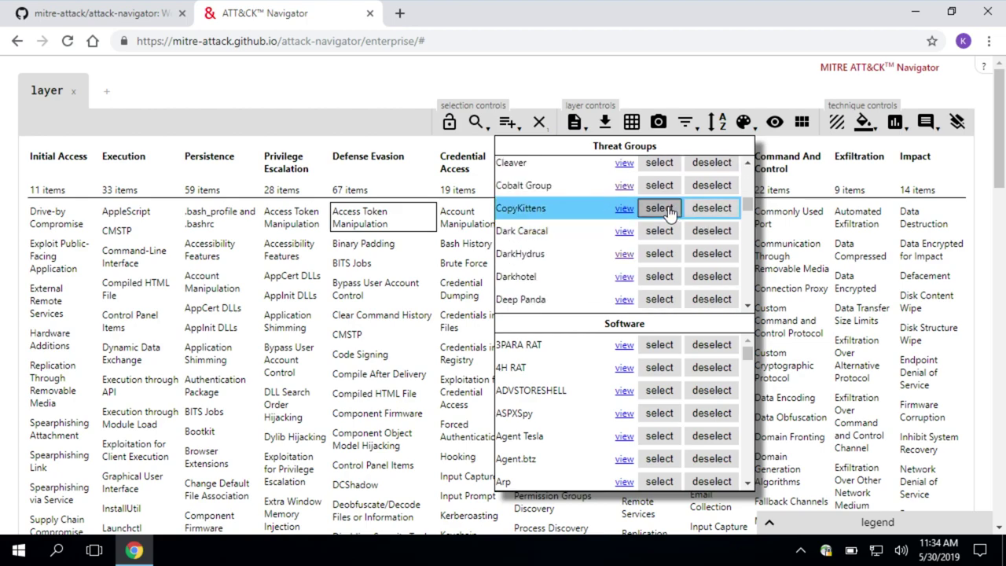
click(663, 208)
click(707, 208)
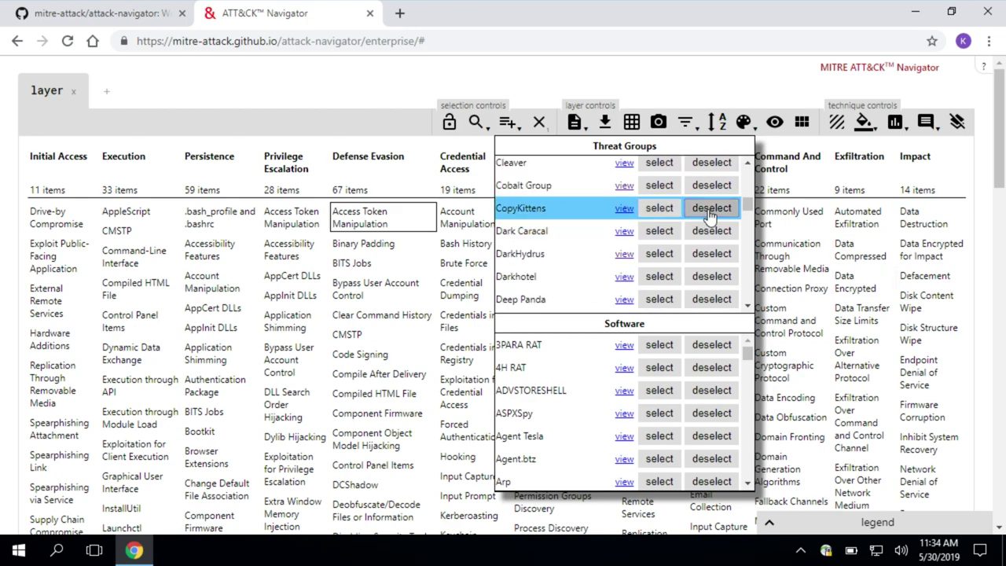
click(512, 124)
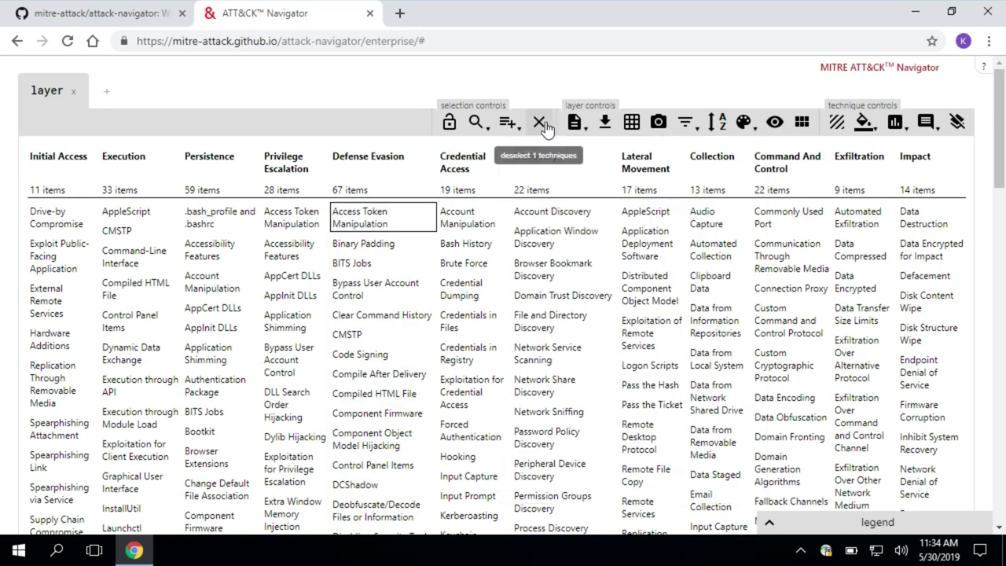
click(541, 124)
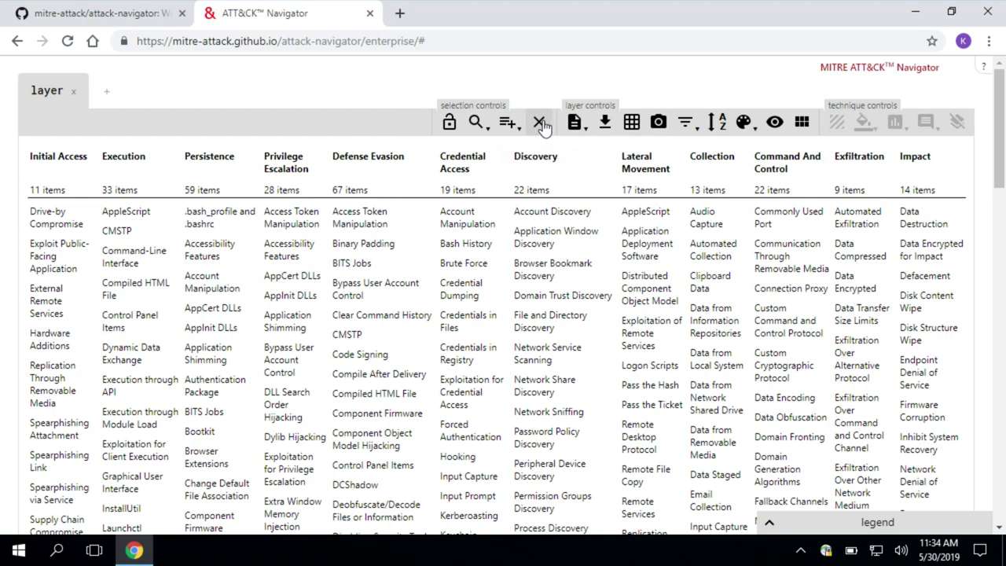
Rename the layer "APT3/29 comparison" and enter "awefwafwaef" as its description.
click(584, 136)
double_click(600, 156)
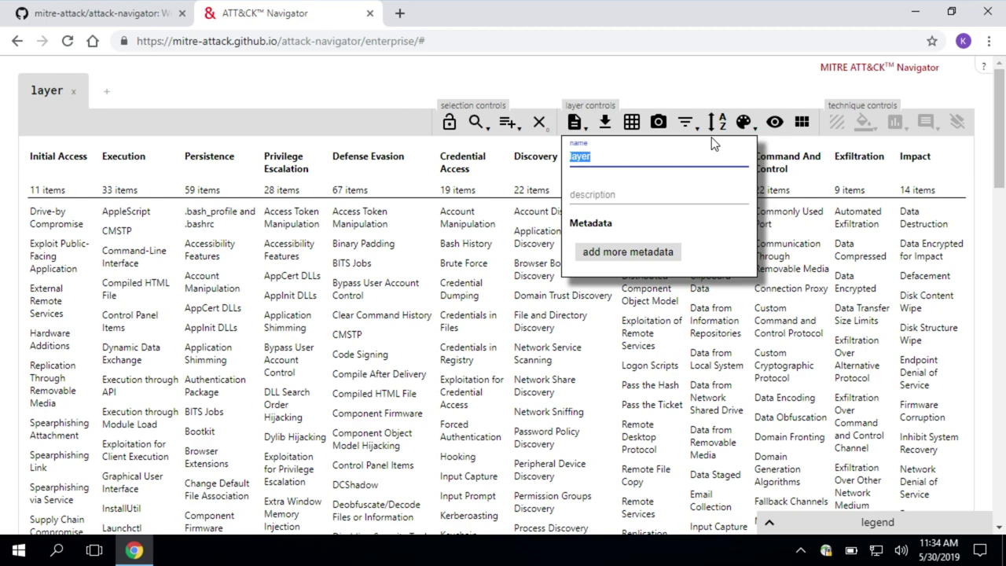
text(APT)
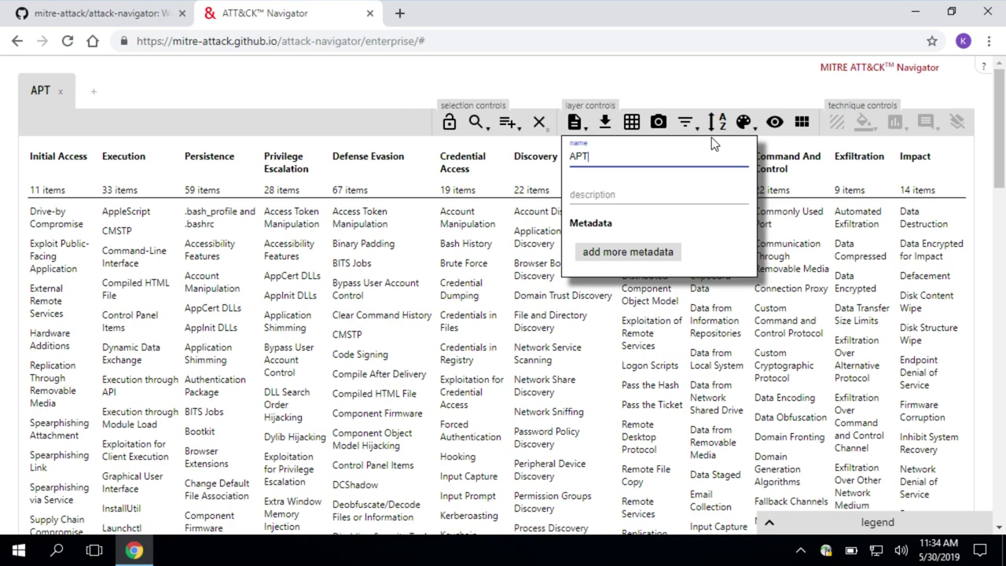
text(3/29 comp)
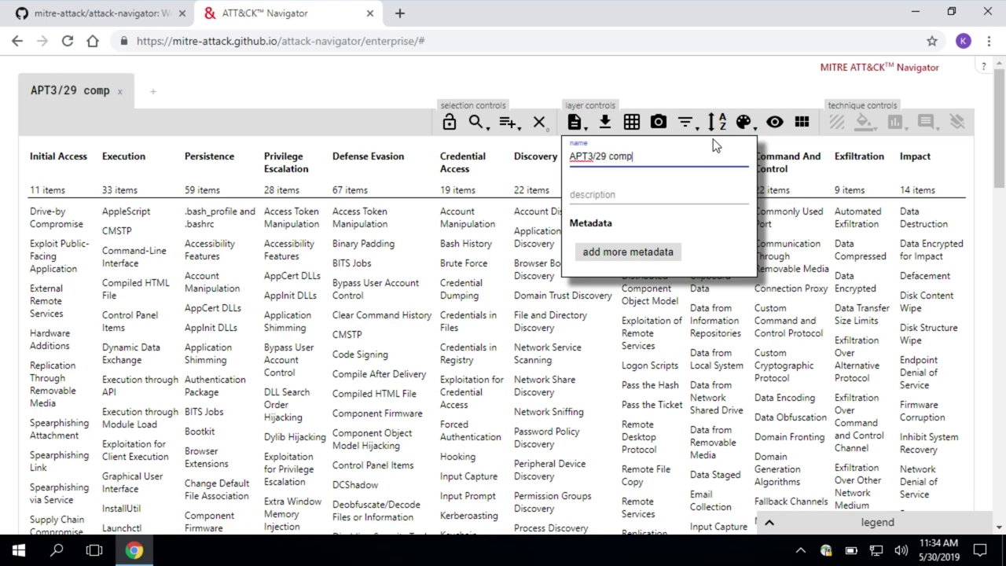
text(arison)
click(664, 196)
text(awefwafwaef)
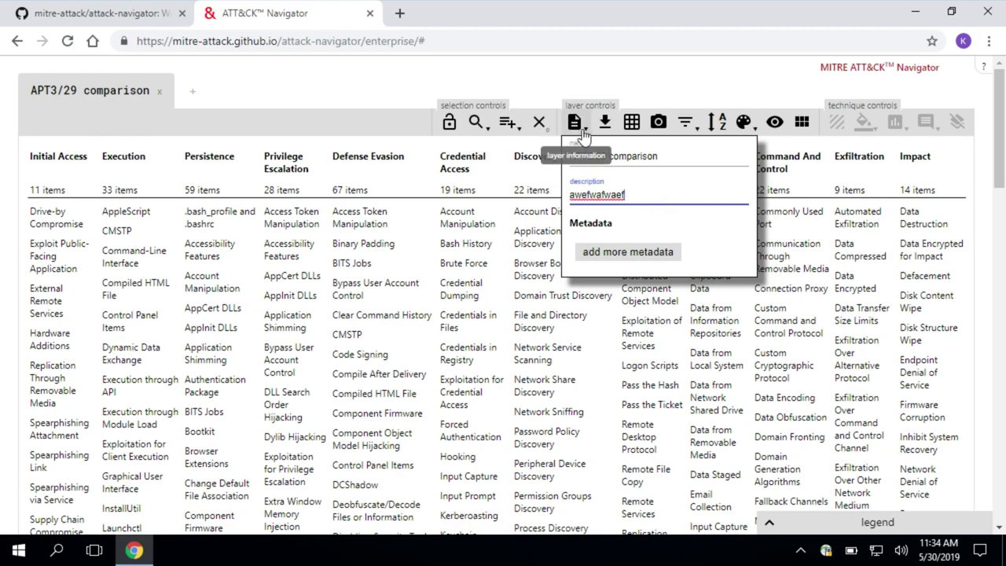
click(581, 138)
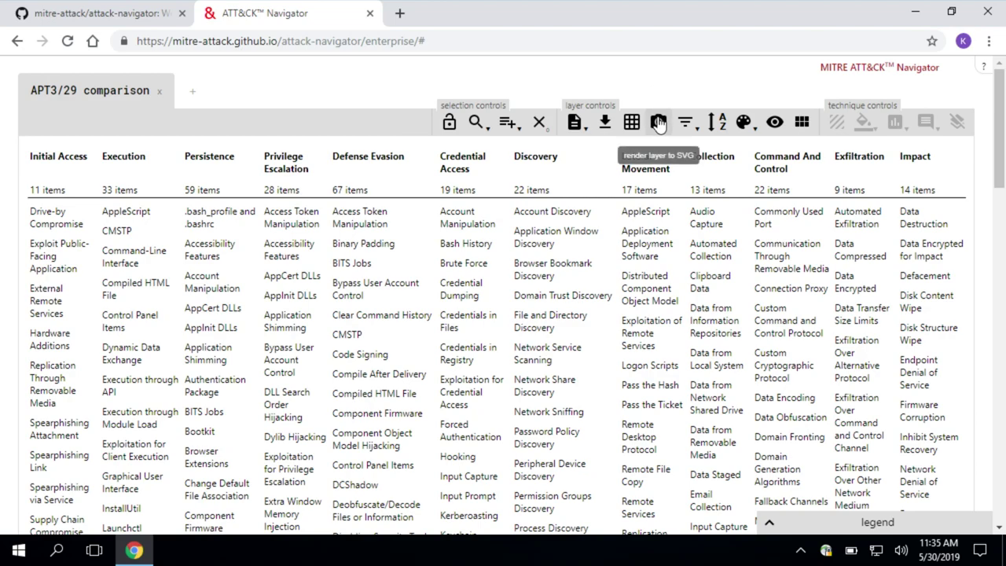
Review the platform and stage filters available for the layer.
click(696, 127)
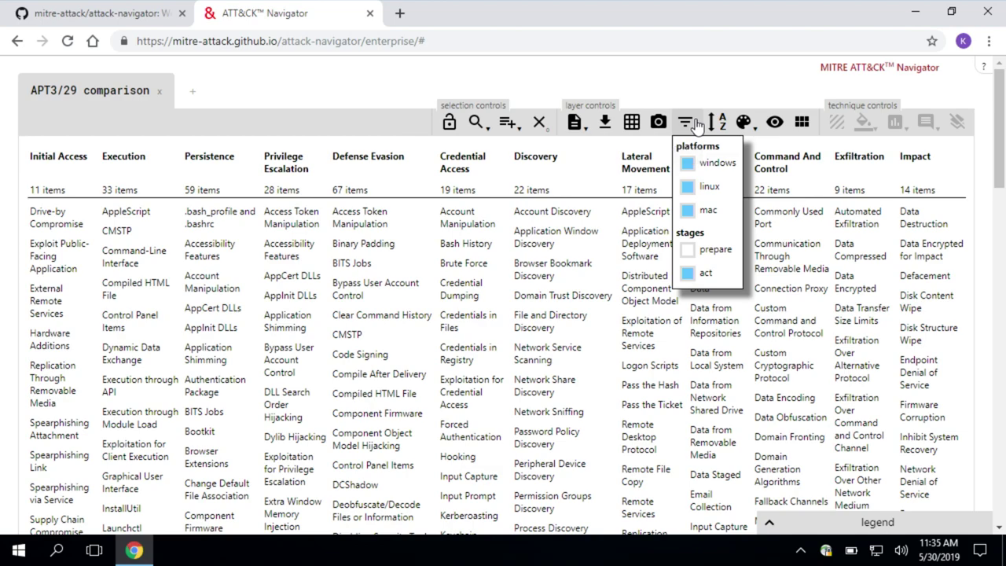
click(691, 189)
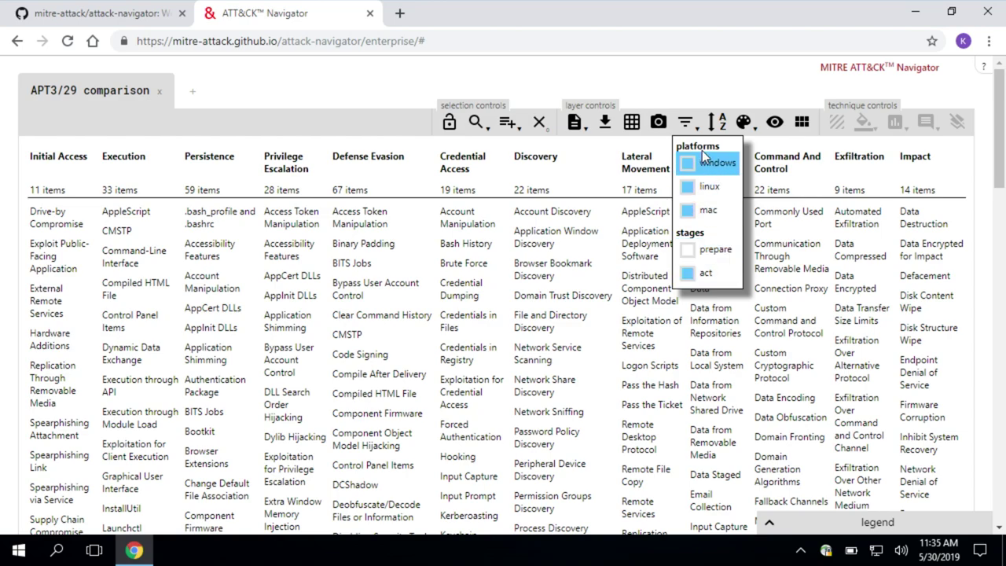
click(685, 123)
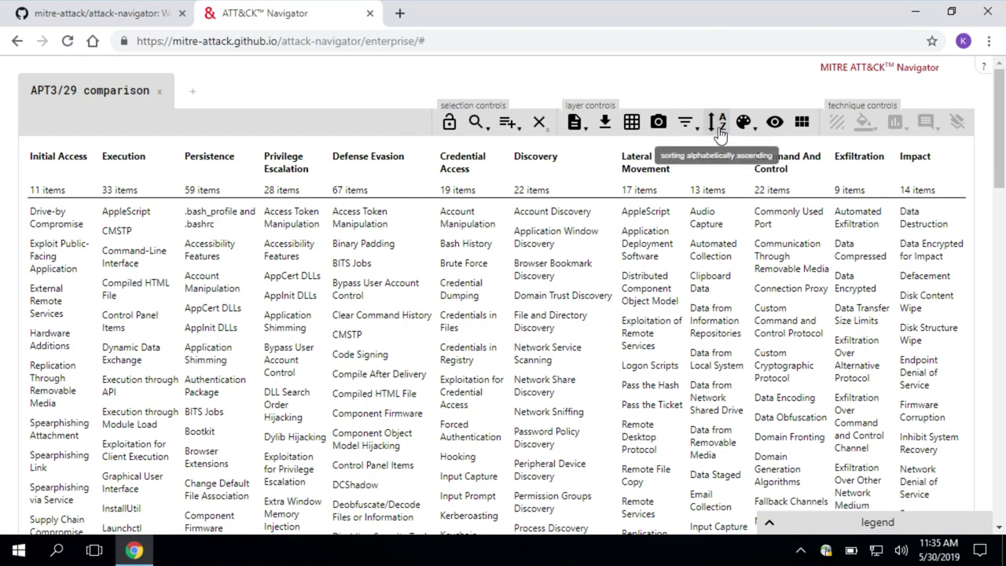
Cycle the technique sorting through alphabetical descending and score ascending, back to alphabetical ascending.
click(718, 124)
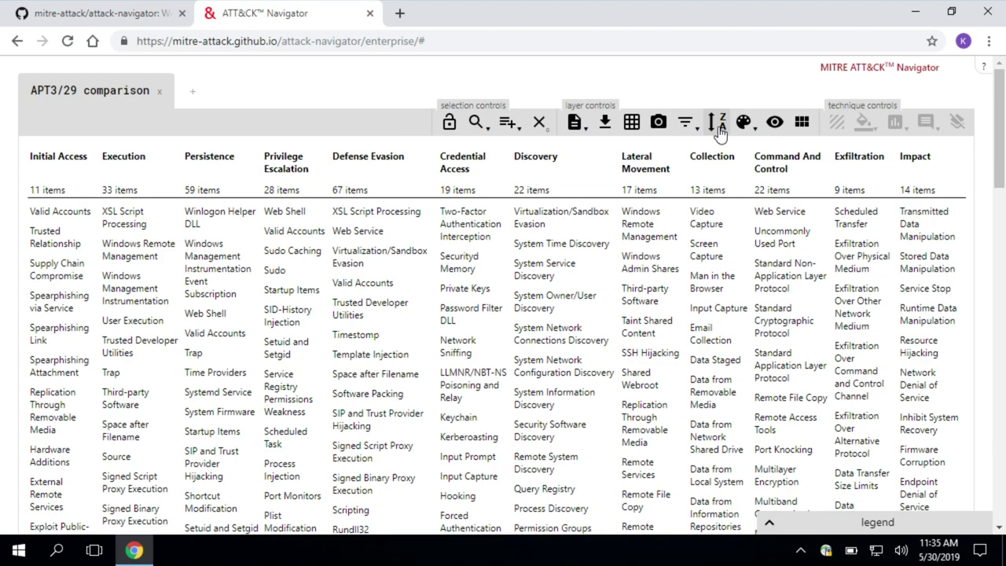
click(718, 124)
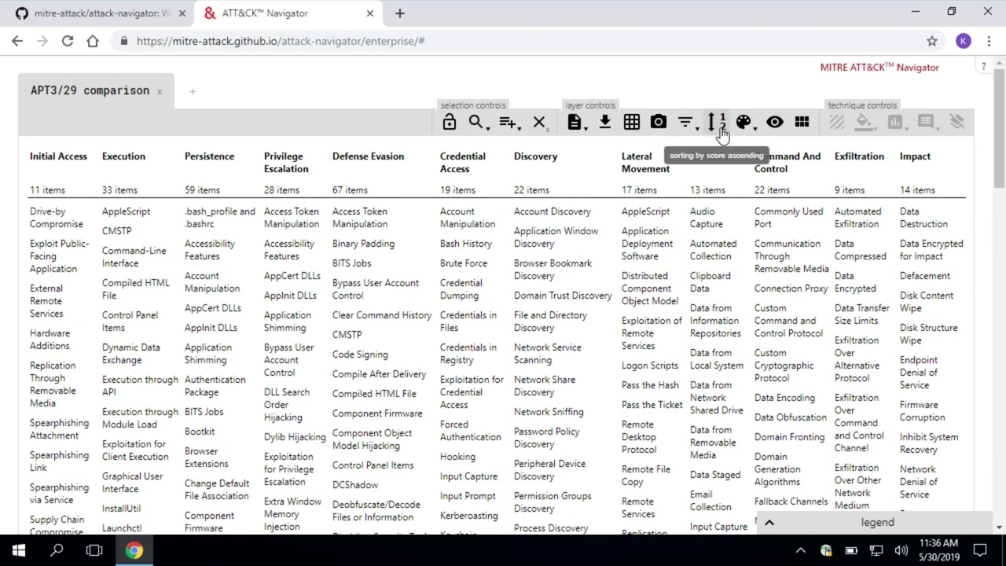
click(720, 126)
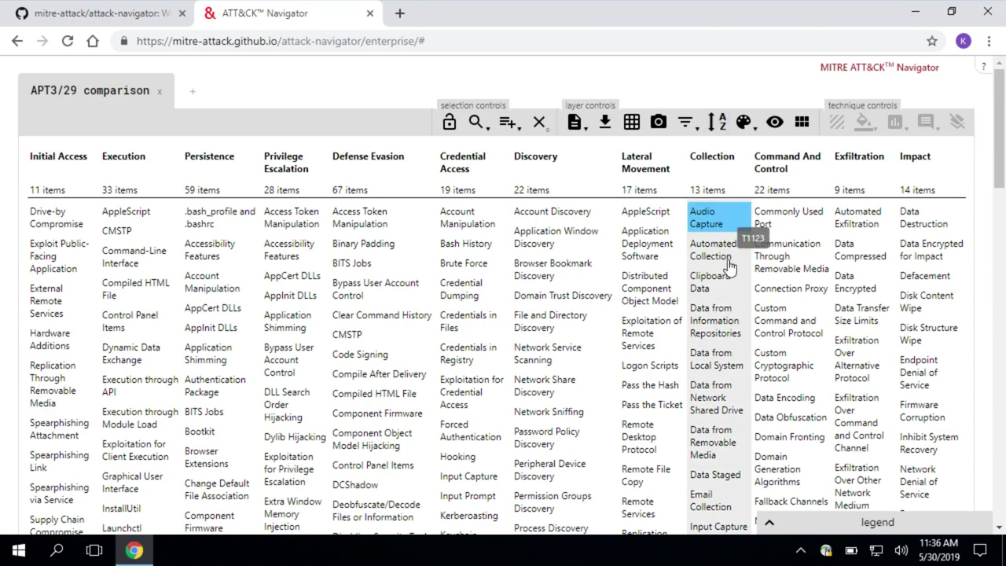
Set the layer's tactic row background to the preset blue #205b8f, leaving its display option off.
click(746, 126)
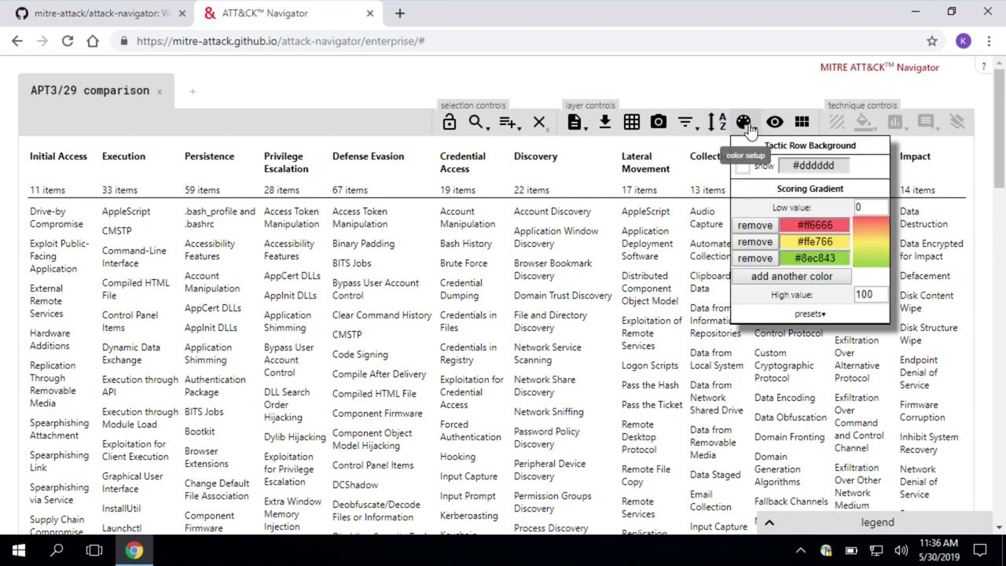
click(809, 165)
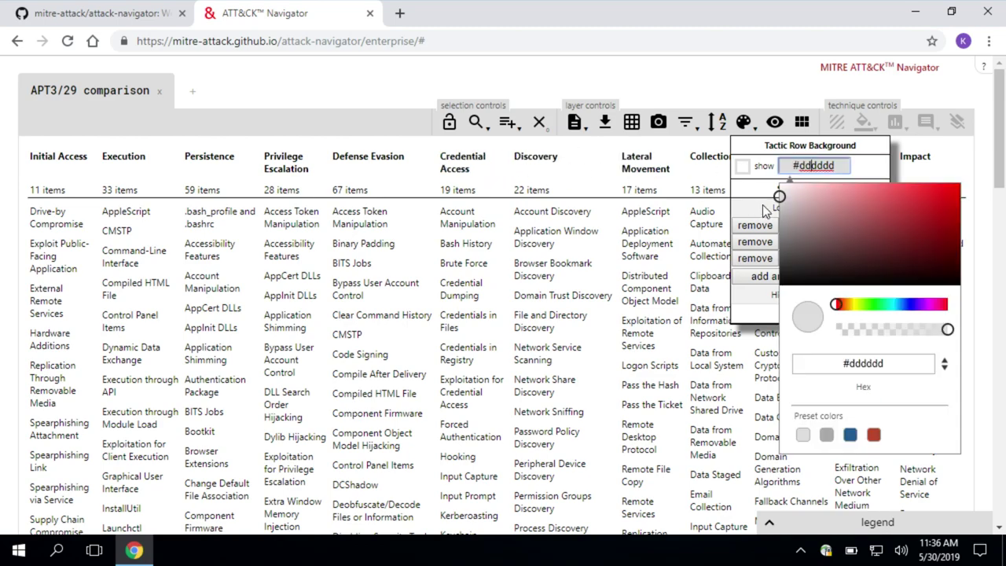
click(849, 435)
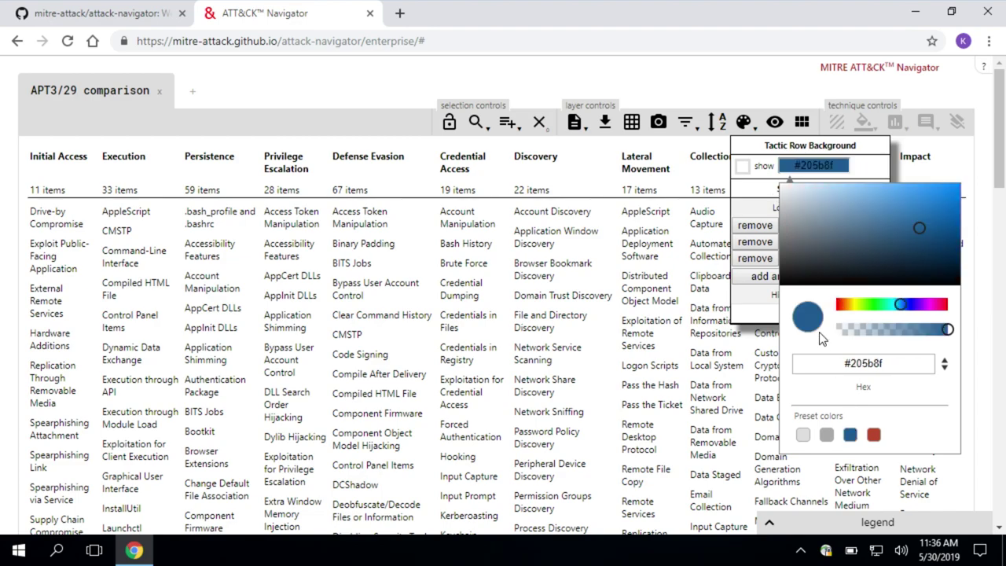
click(745, 126)
click(745, 125)
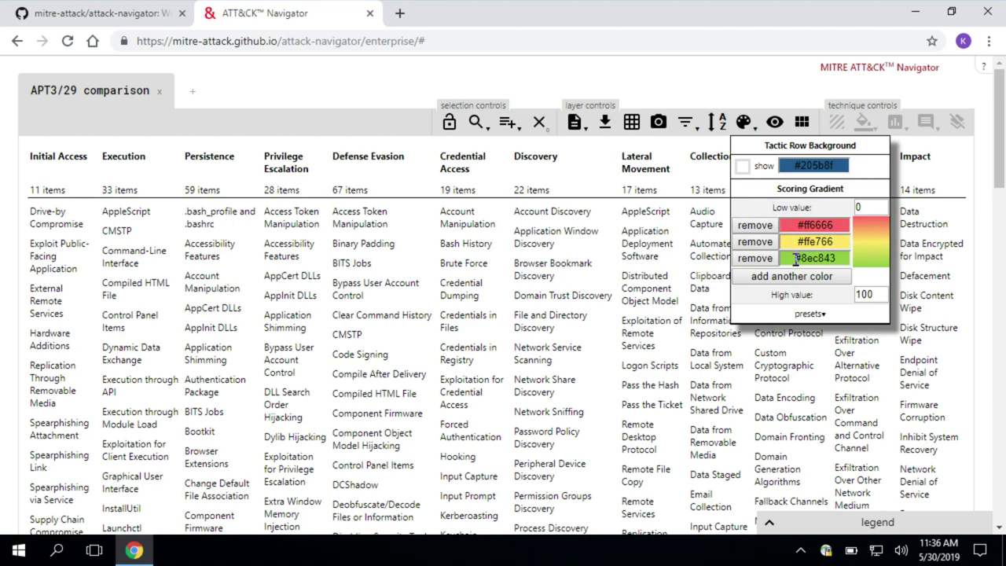
click(744, 124)
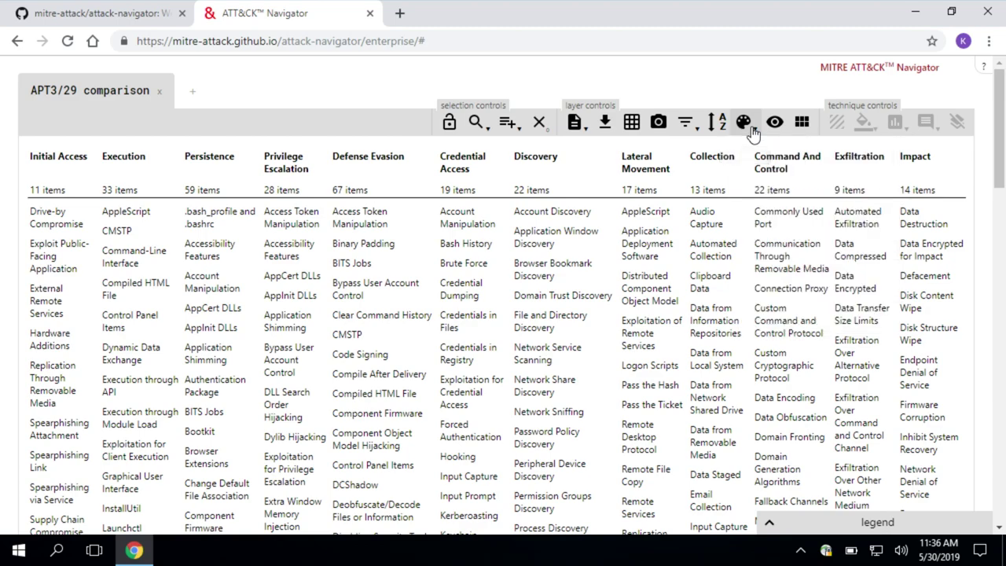
Switch the matrix through the abbreviated compact layout to the miniature view with only small squares.
click(801, 123)
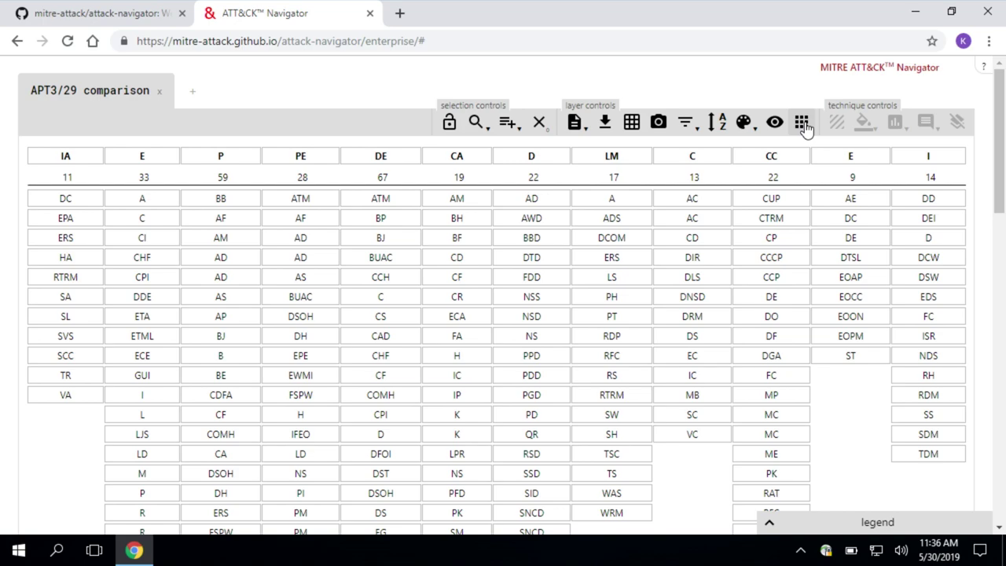
click(802, 123)
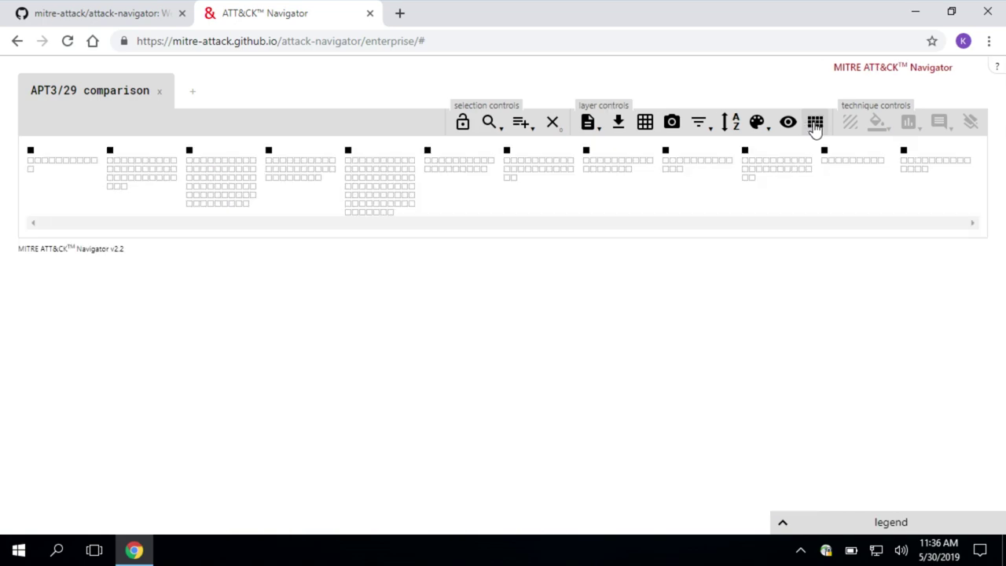
Return the matrix to its full layout and disable the Access Token Manipulation technique under Defense Evasion only.
click(814, 123)
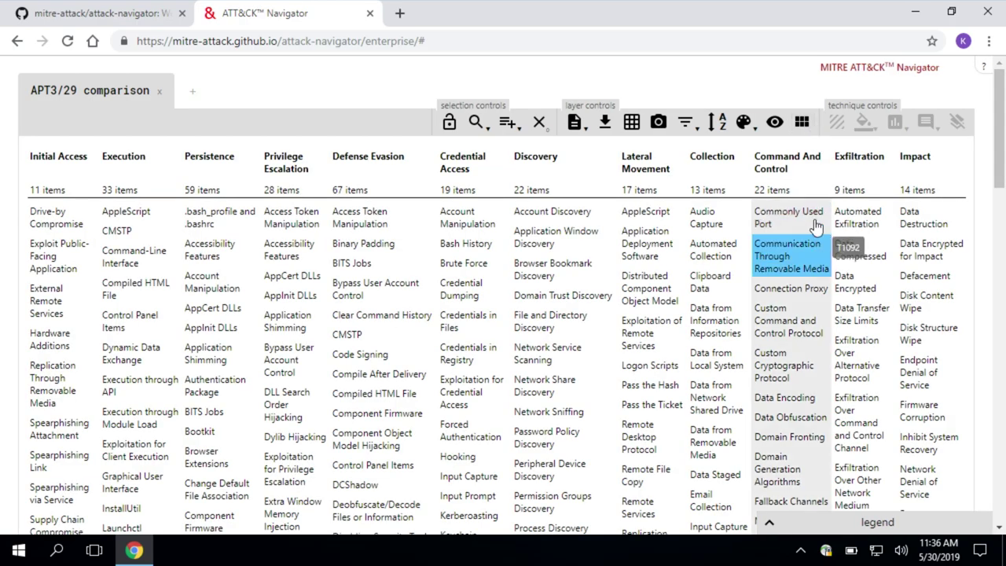
click(381, 218)
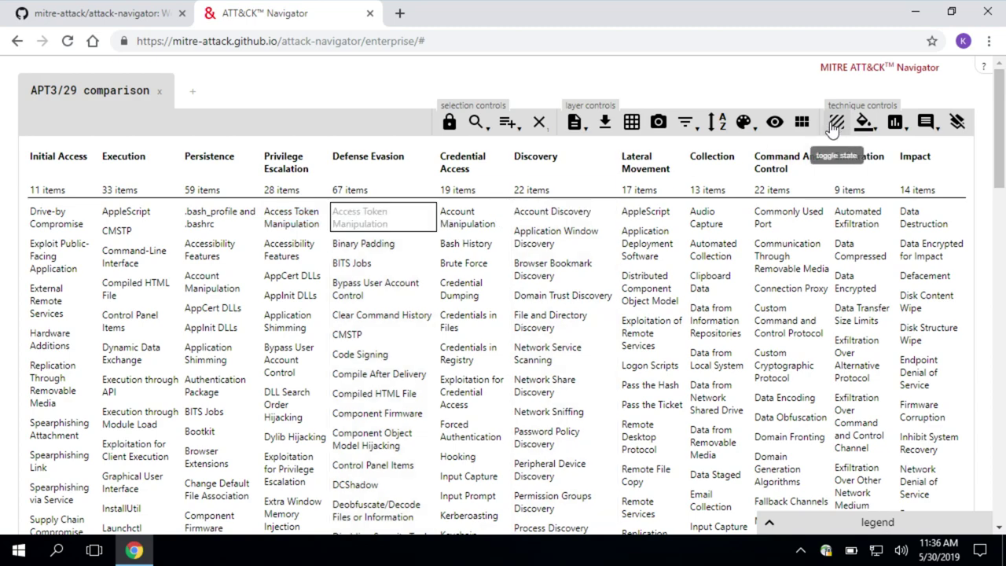
Hide disabled techniques, show them again, and re-enable Access Token Manipulation under Defense Evasion.
click(774, 122)
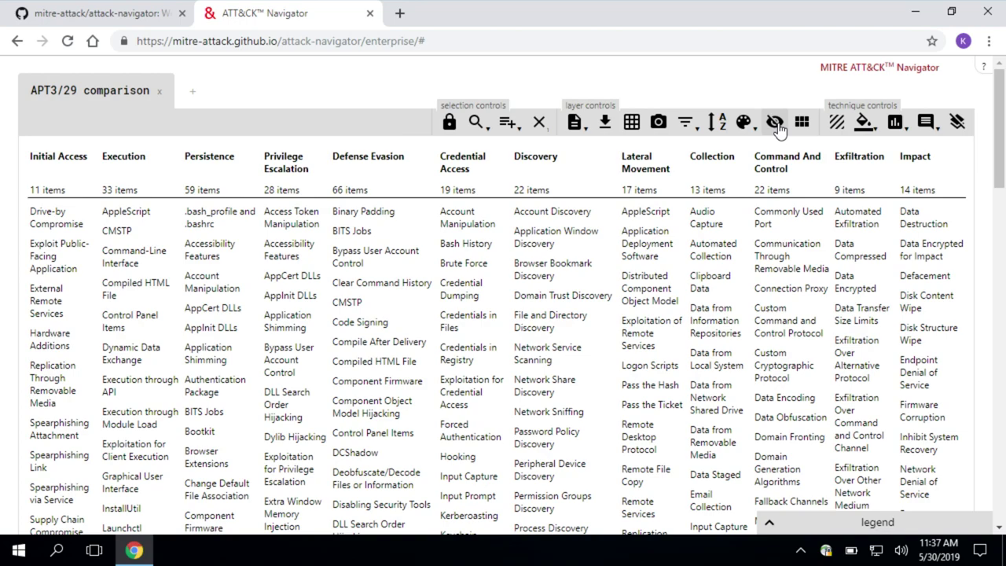
click(776, 124)
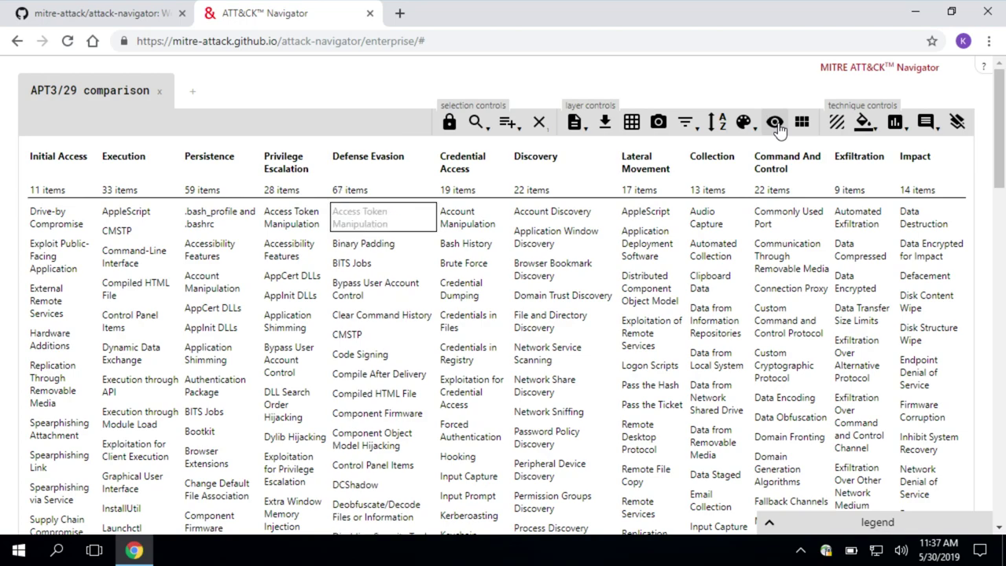
click(837, 128)
Give the selected Access Token Manipulation technique a dark red background and a score of 0.
click(864, 124)
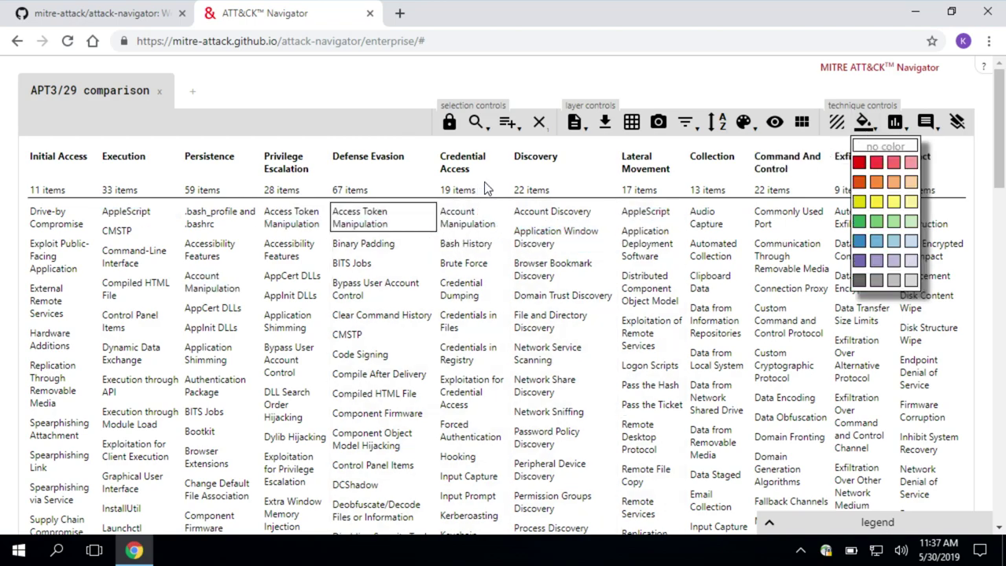
click(859, 163)
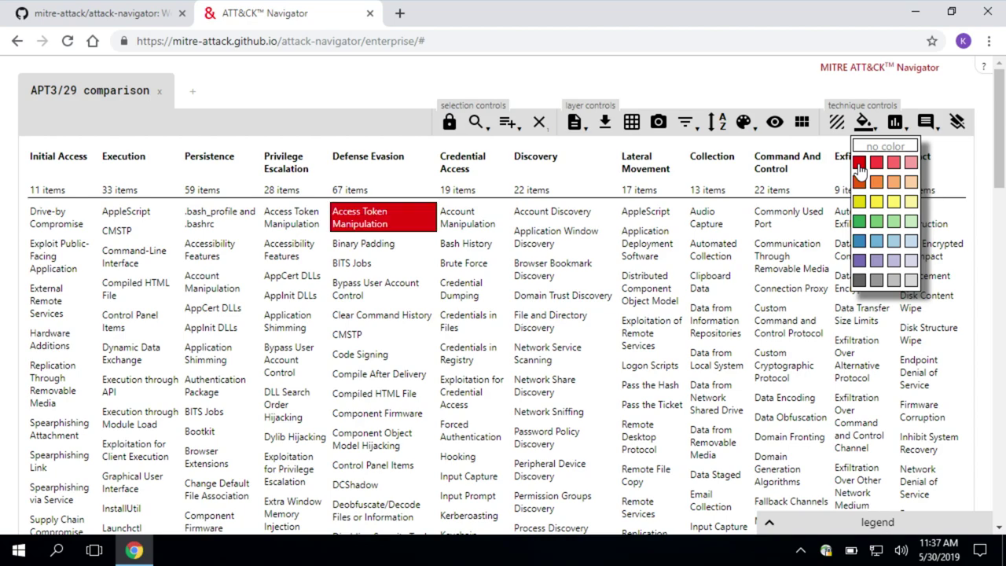
click(902, 128)
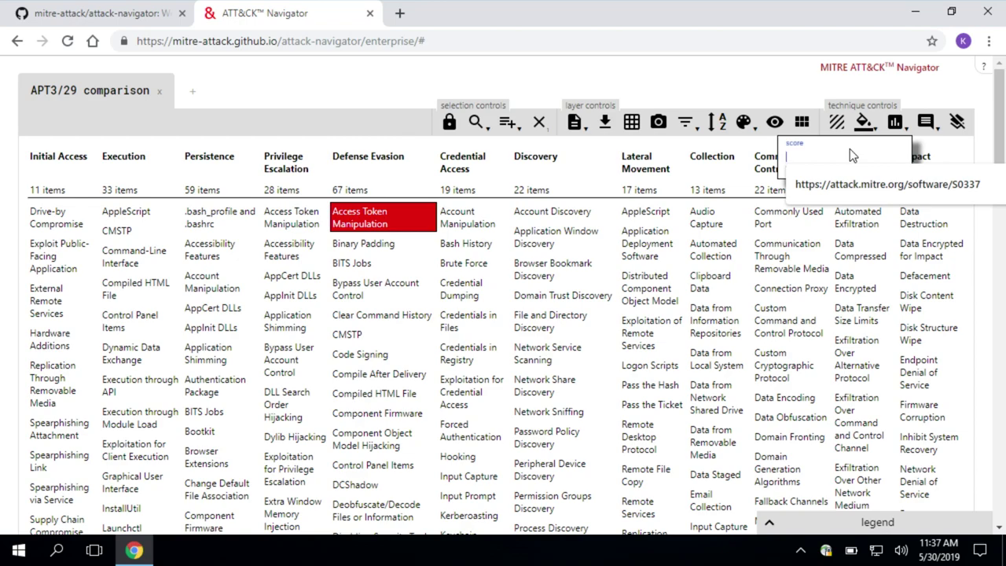
text(0)
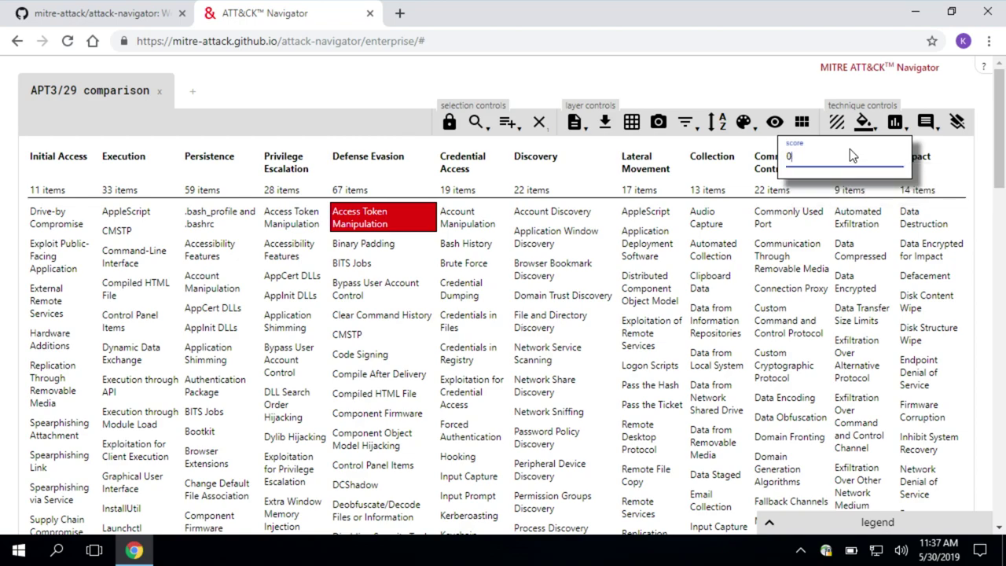
click(902, 133)
Add the comment "We need to focus on this!!" to Access Token Manipulation and clear all annotations from the technique.
click(927, 125)
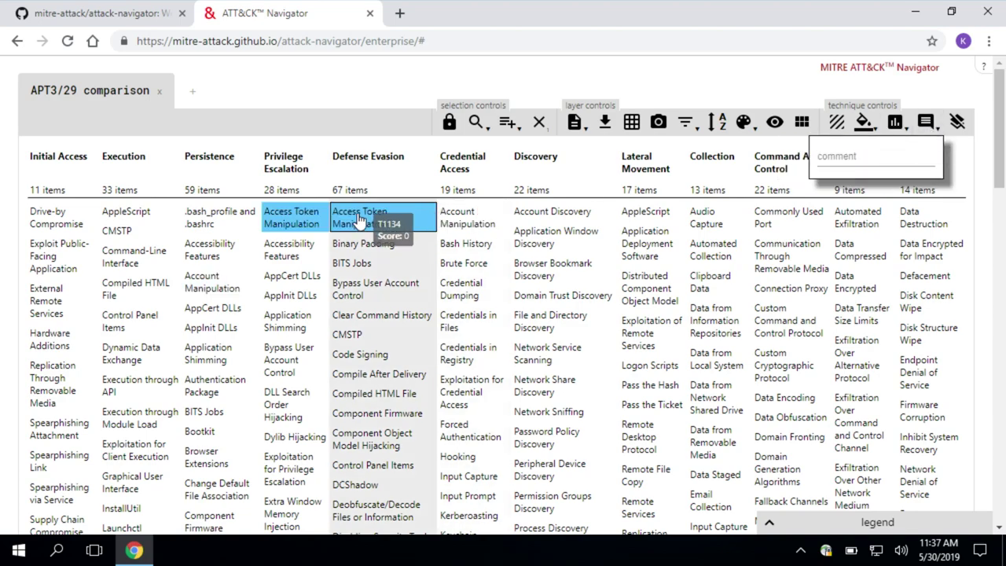
click(839, 156)
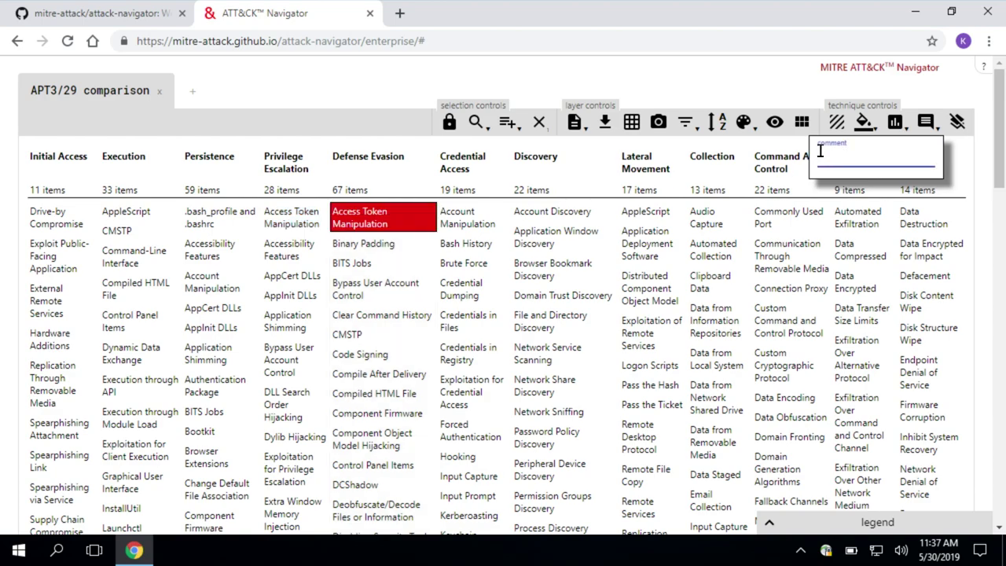
text(We need to focus on this!!!)
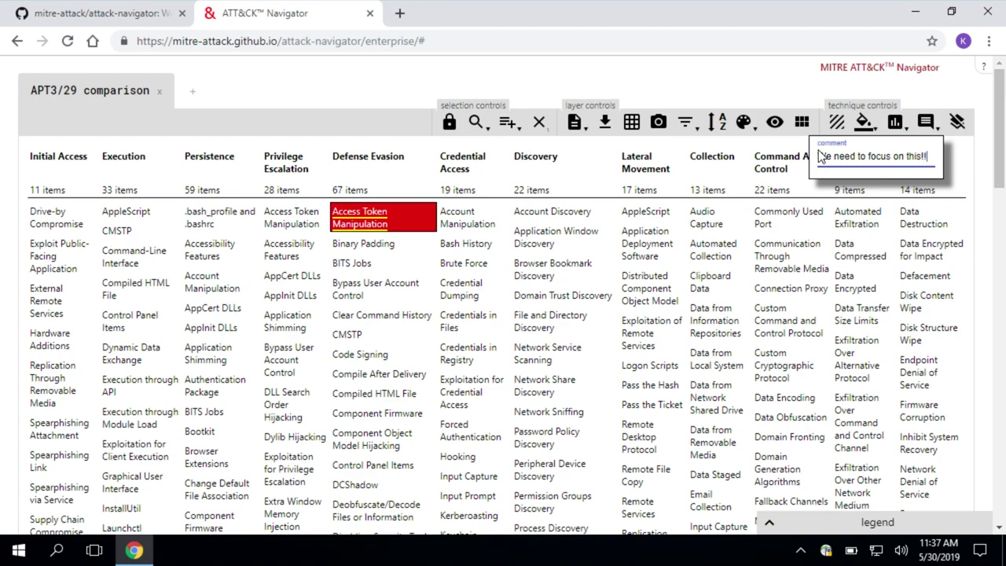
click(926, 122)
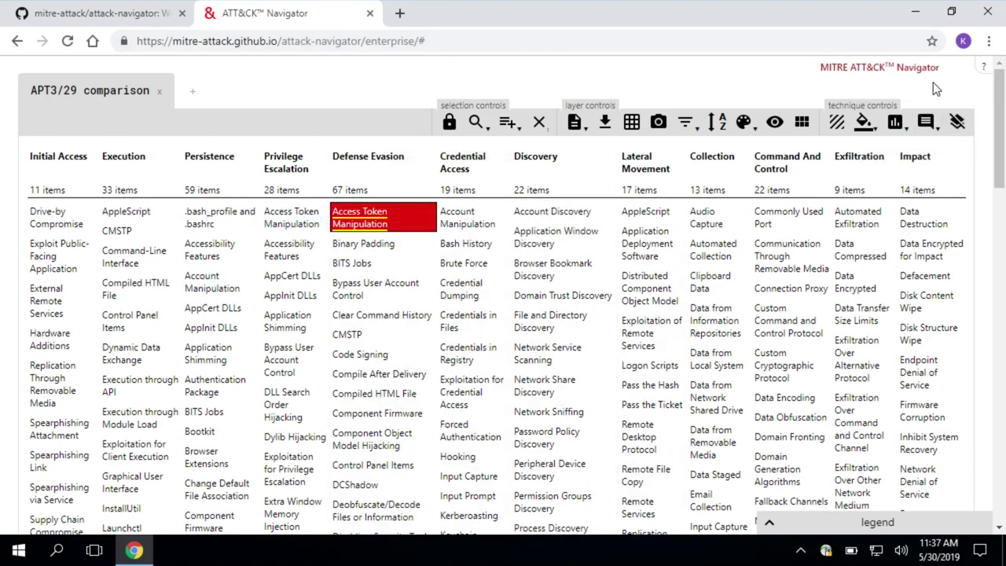
click(958, 123)
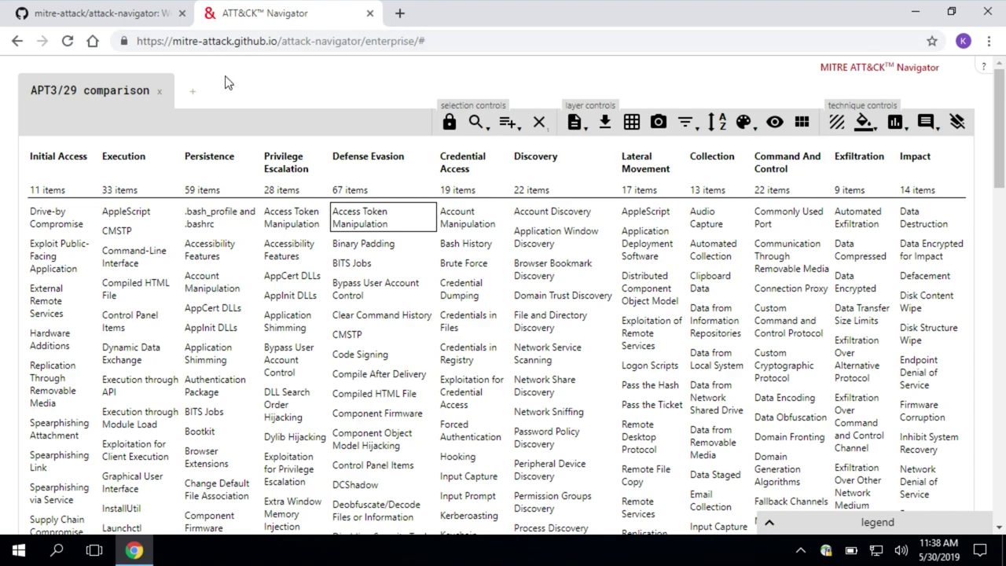
Create a new empty layer named APT3 and check its layer information.
click(193, 91)
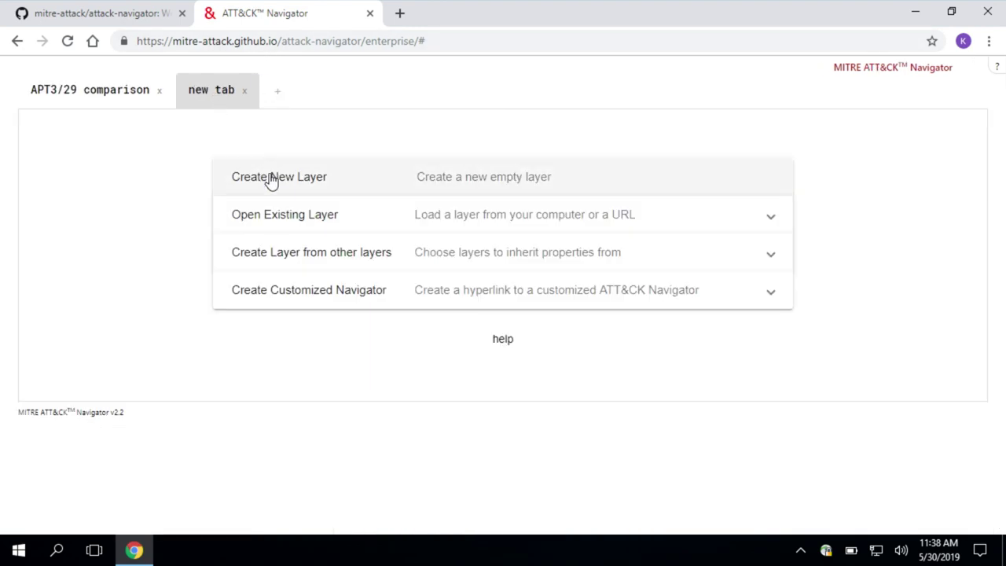
click(271, 180)
double_click(206, 92)
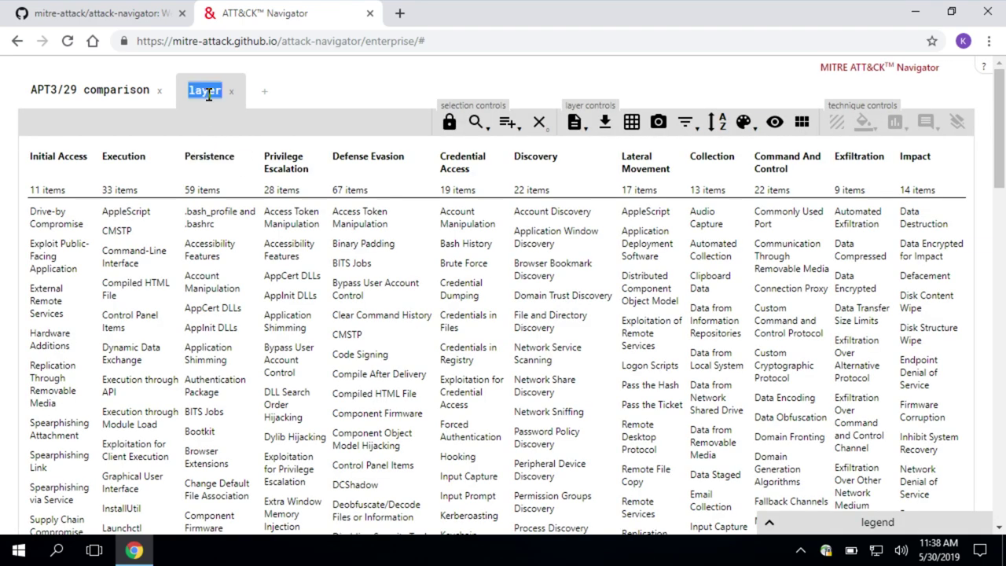
text(APT3)
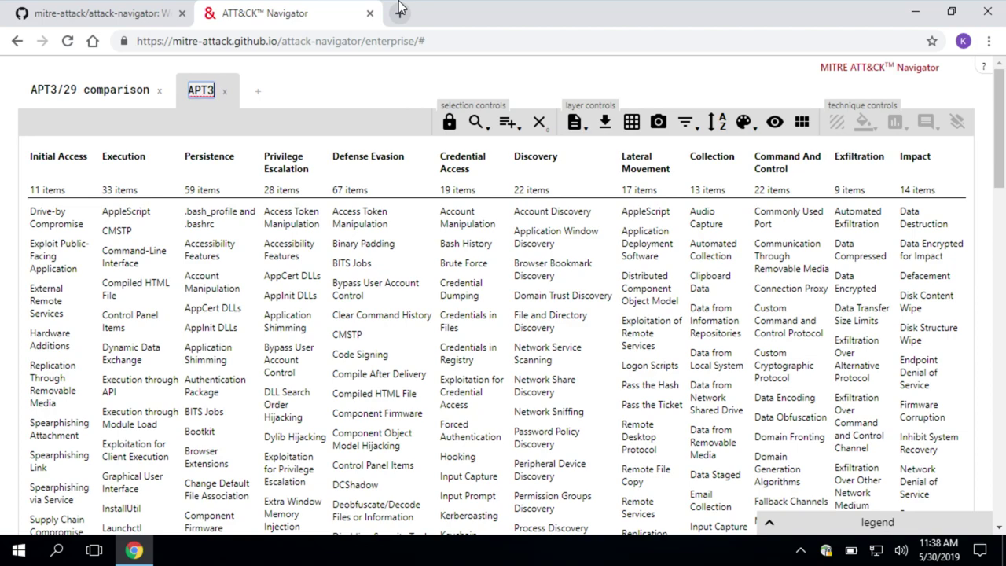
click(577, 123)
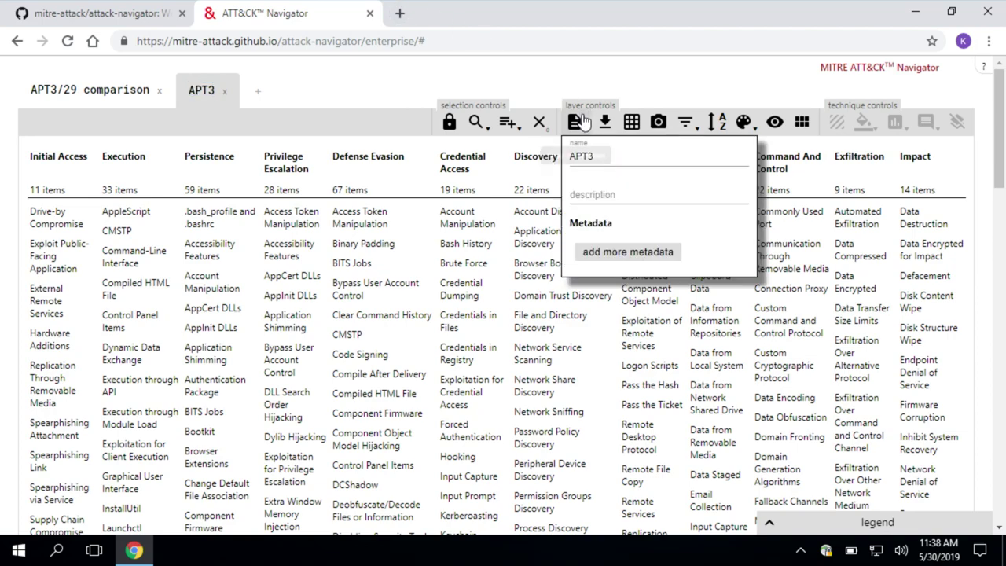
click(587, 125)
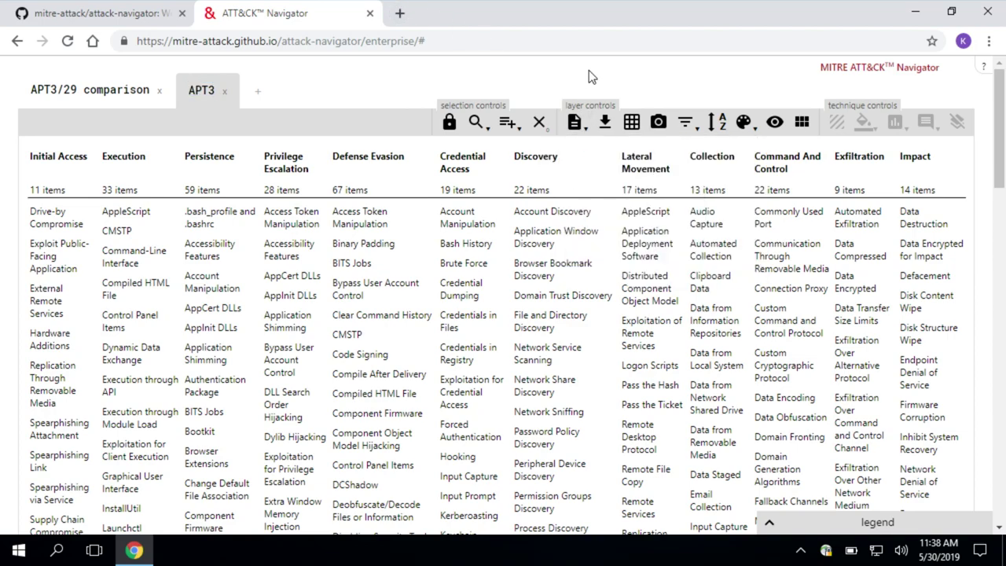
Select all techniques of the threat group APT3 and assign them a score of 1.
click(507, 123)
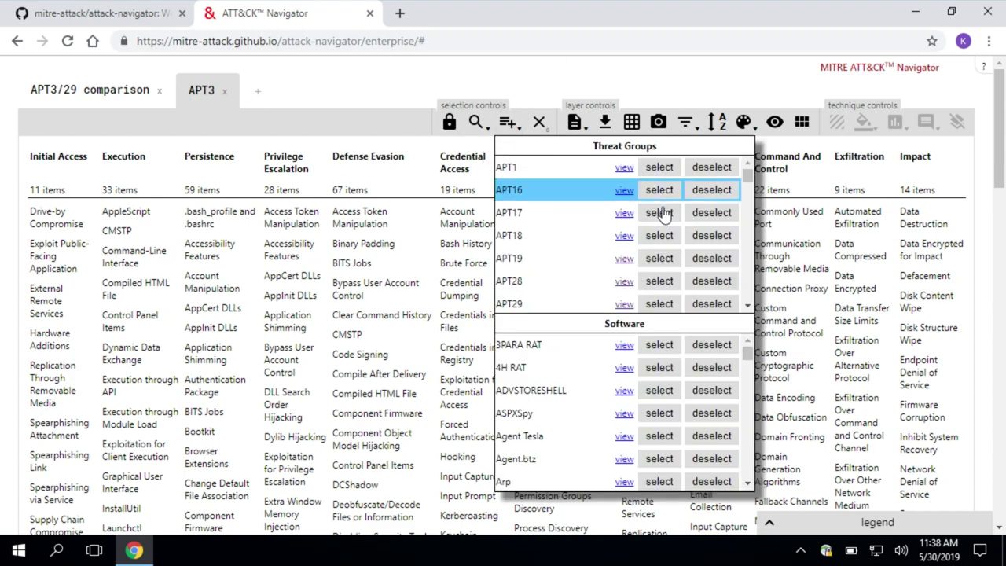
click(748, 304)
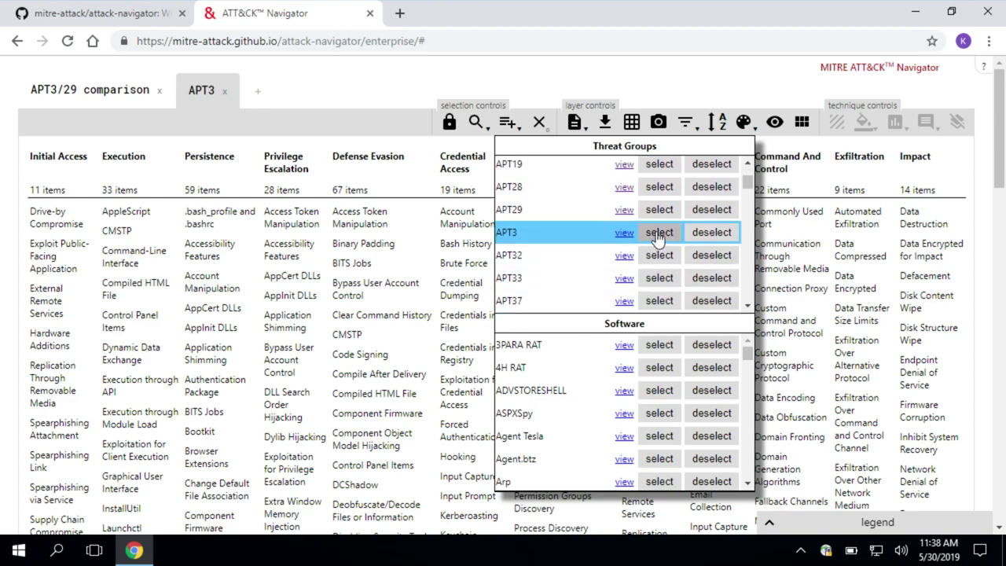
click(660, 234)
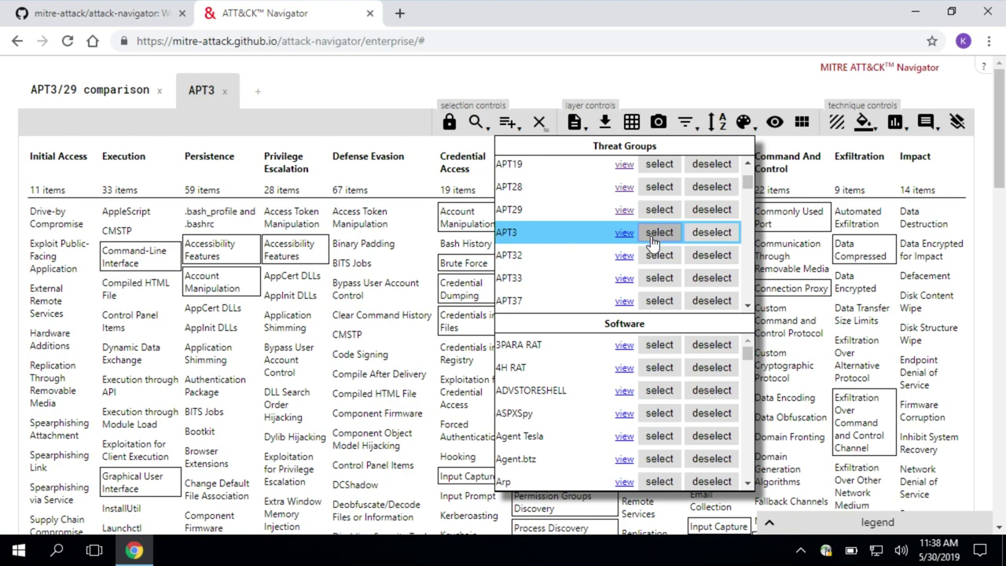
click(511, 128)
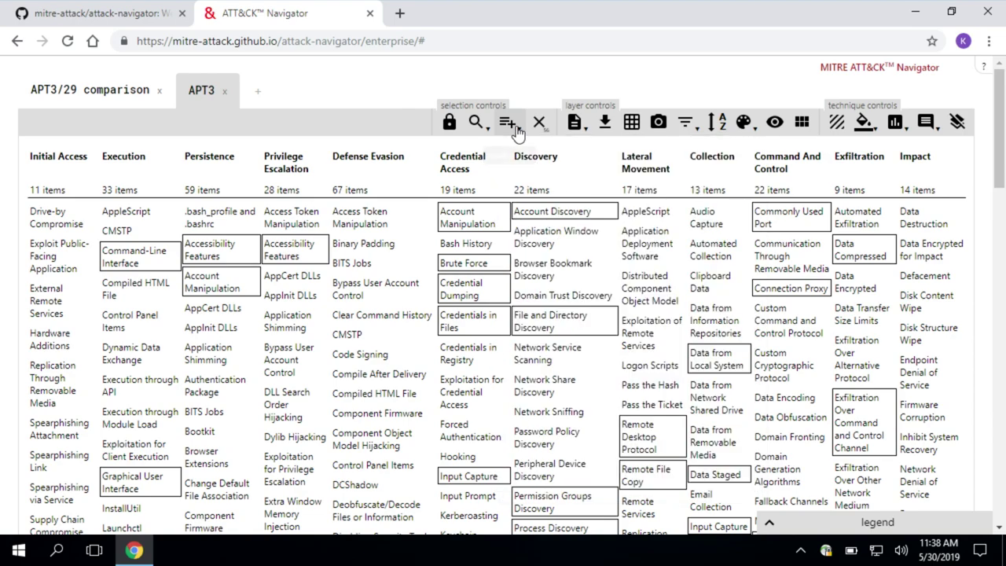
click(893, 123)
click(822, 154)
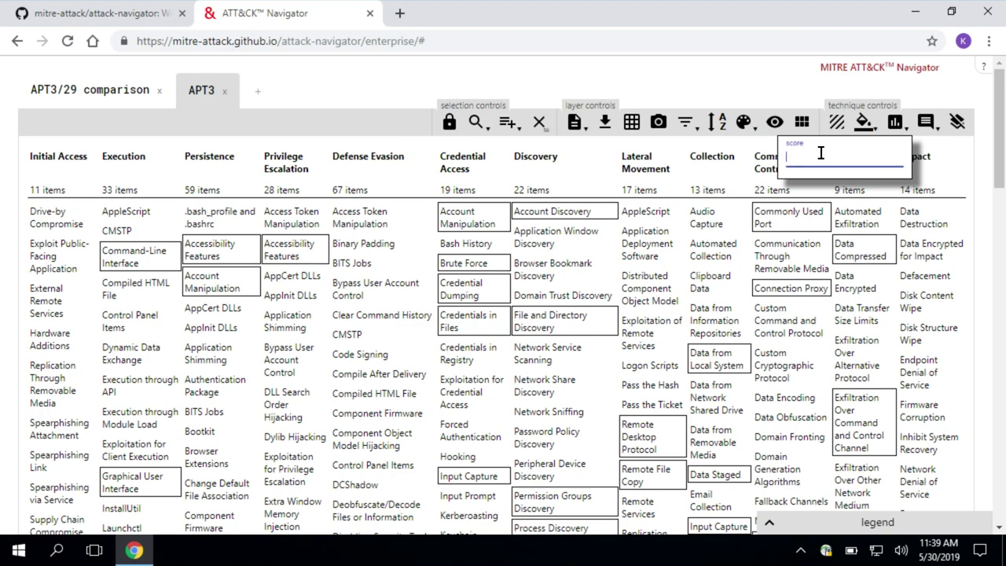
text(1)
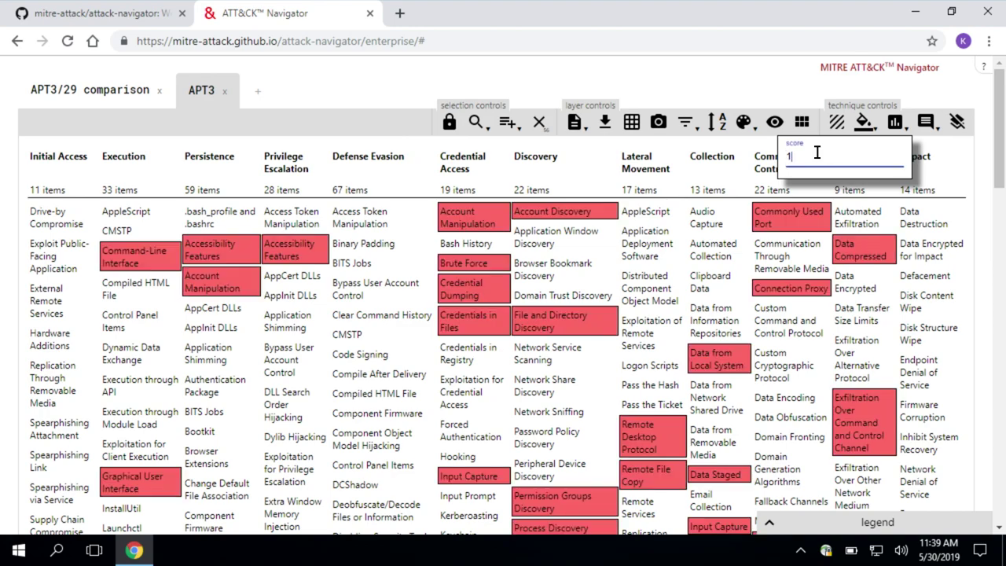
click(355, 85)
Create another new empty layer and name it APT29.
click(258, 95)
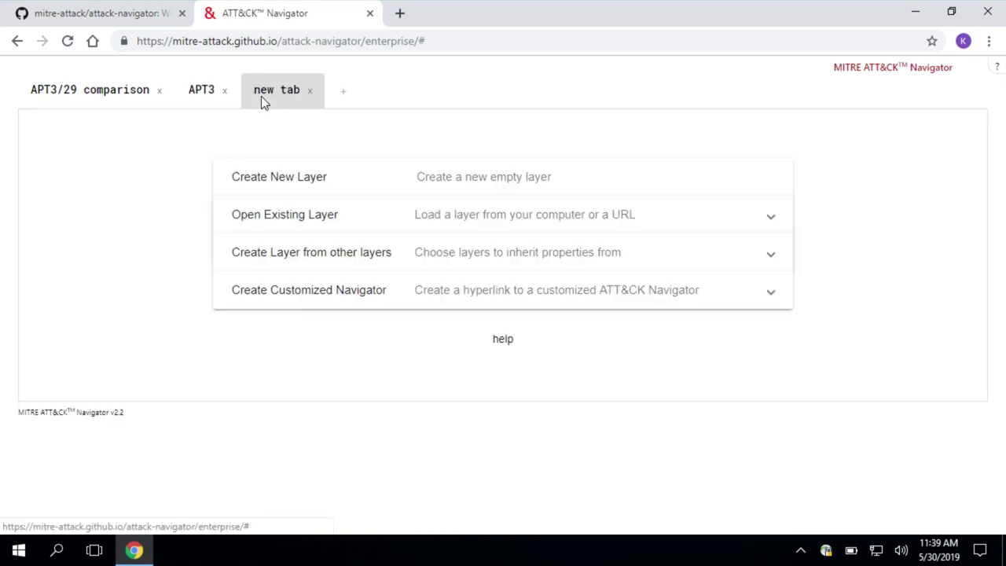
click(291, 180)
double_click(270, 90)
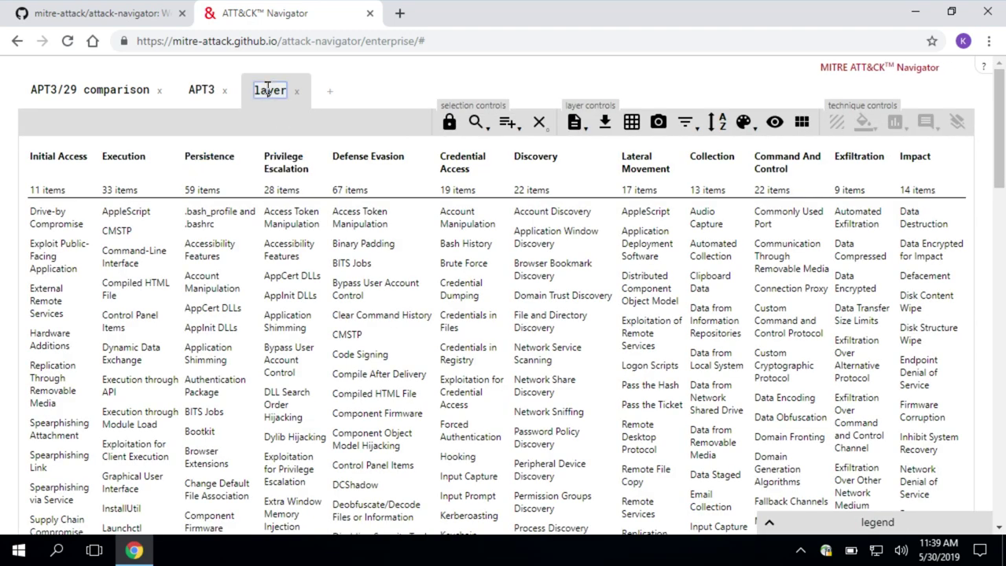
text(APT29)
Select all techniques of the threat group APT29 and assign them a score of 2.
click(515, 127)
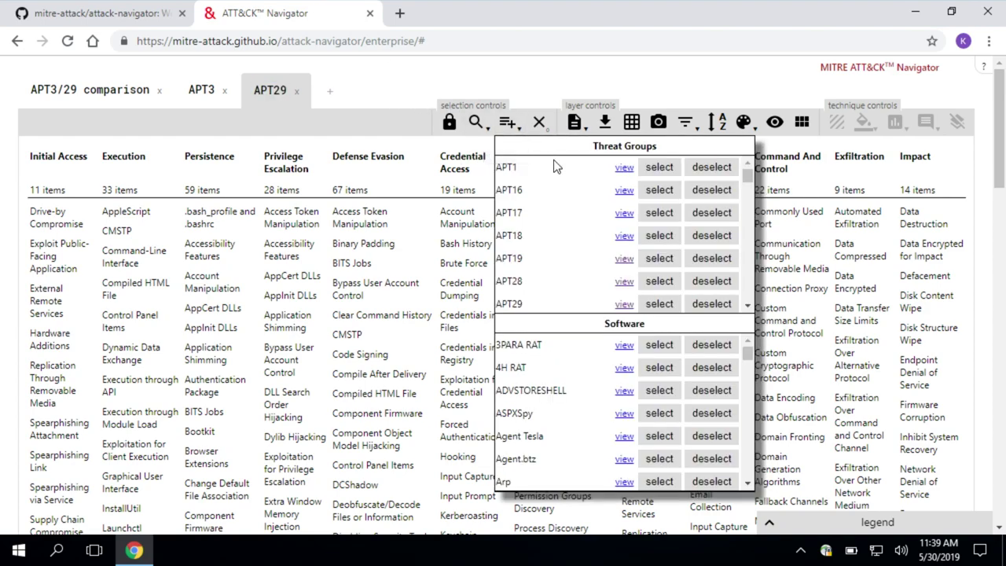
click(659, 304)
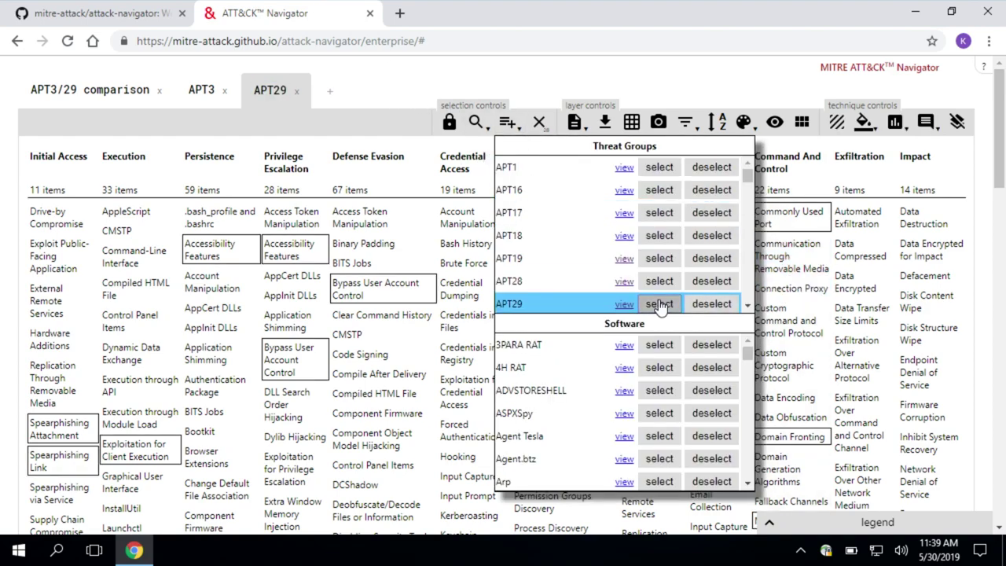
click(894, 122)
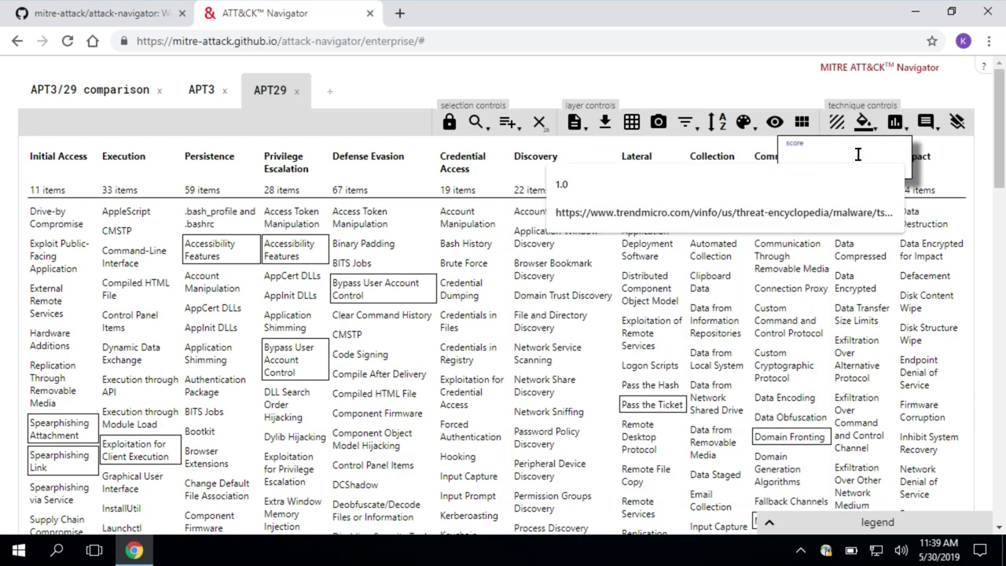
text(2)
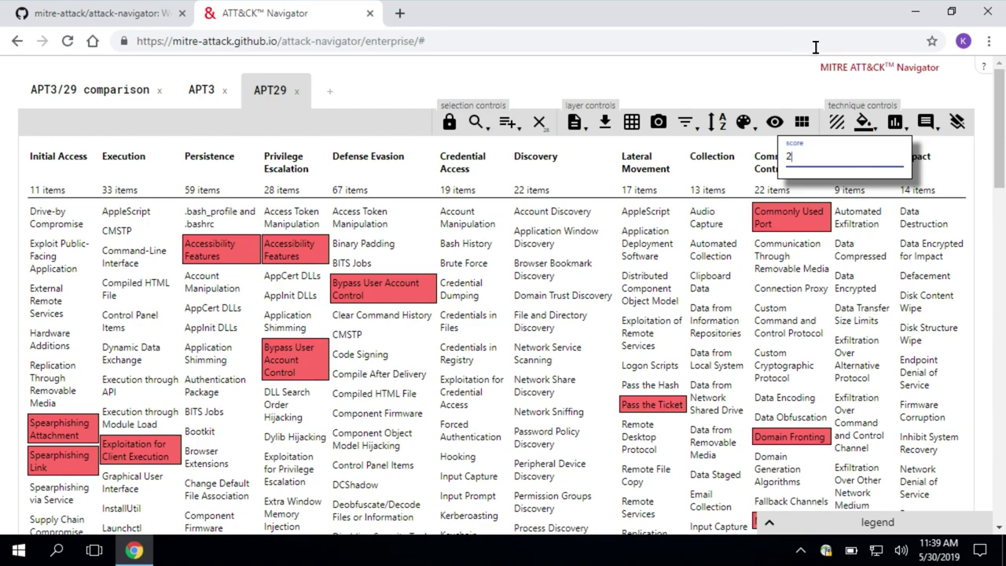
click(399, 75)
Start creating a layer from other layers, set its score expression to b + c, and review the remaining inheritance options.
click(331, 95)
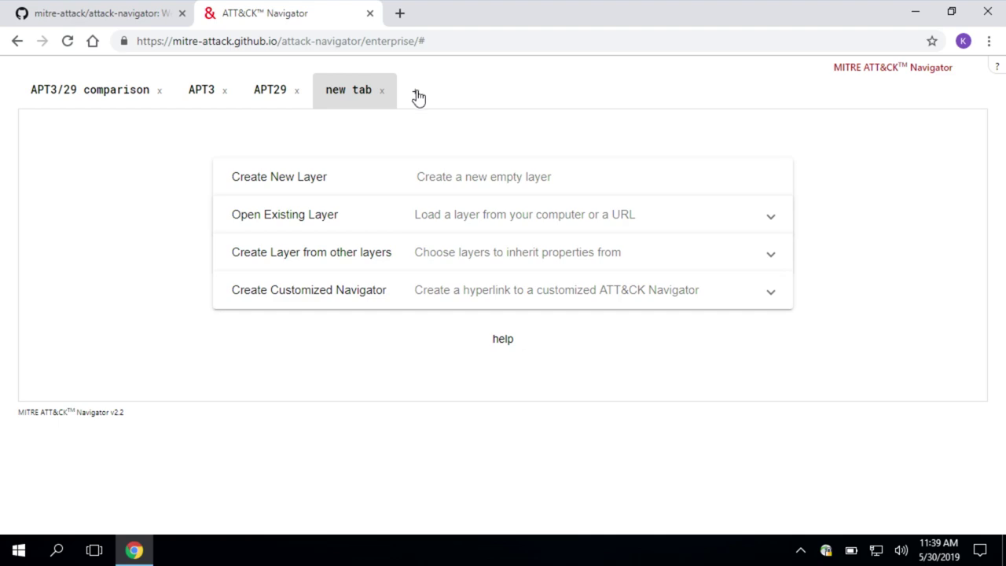
click(339, 258)
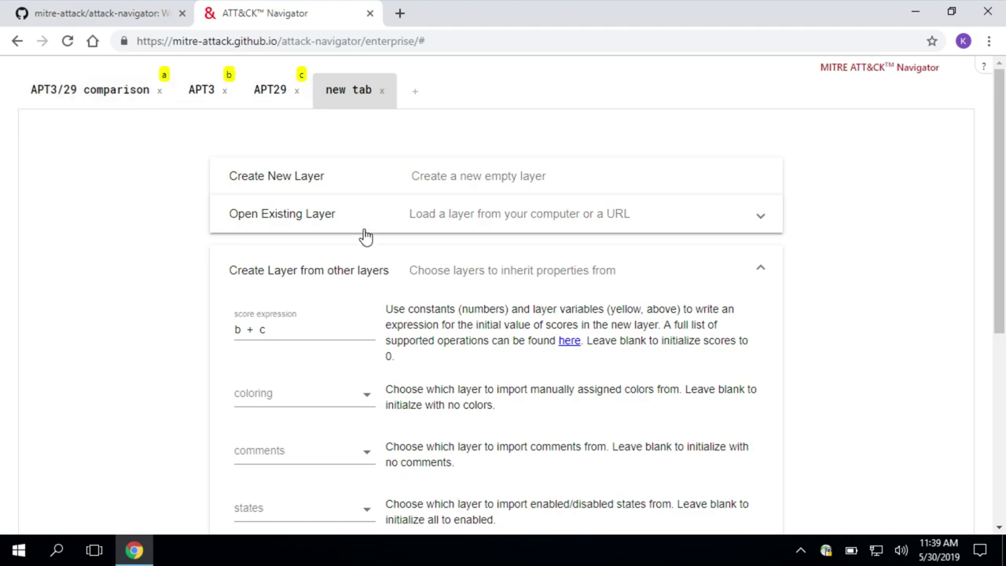
drag(293, 329, 243, 322)
click(291, 332)
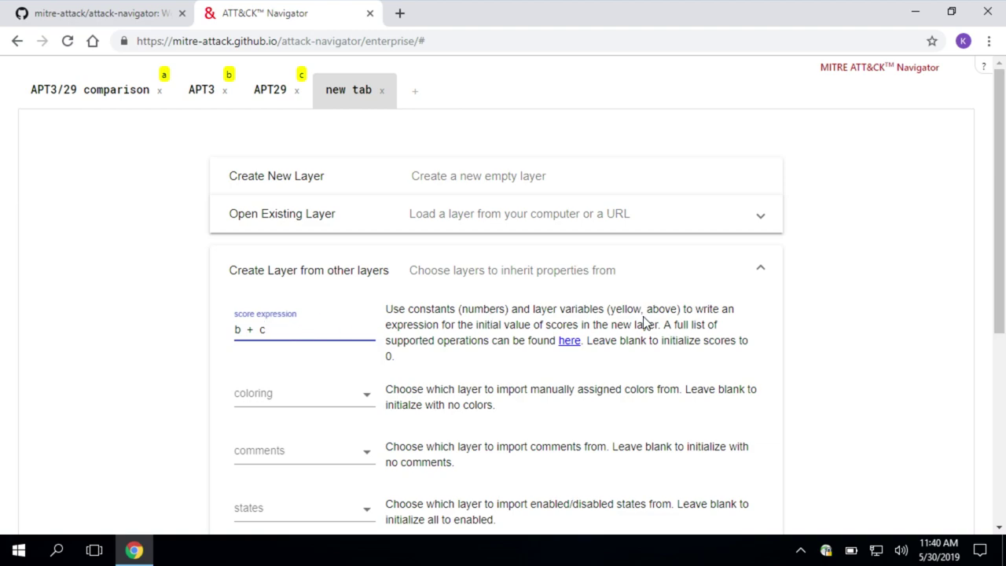
scroll(444, 323, down, 5)
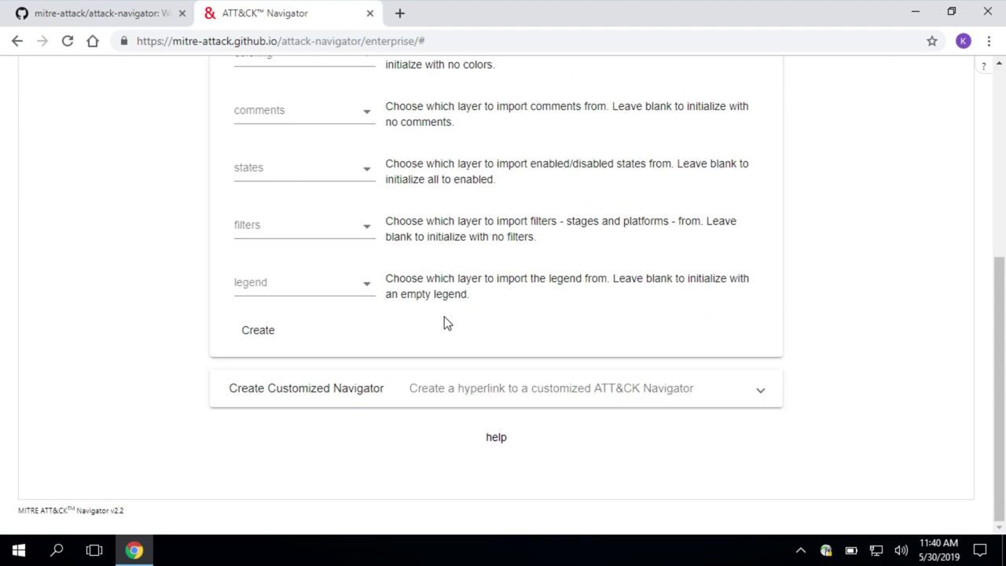
scroll(445, 323, up, 5)
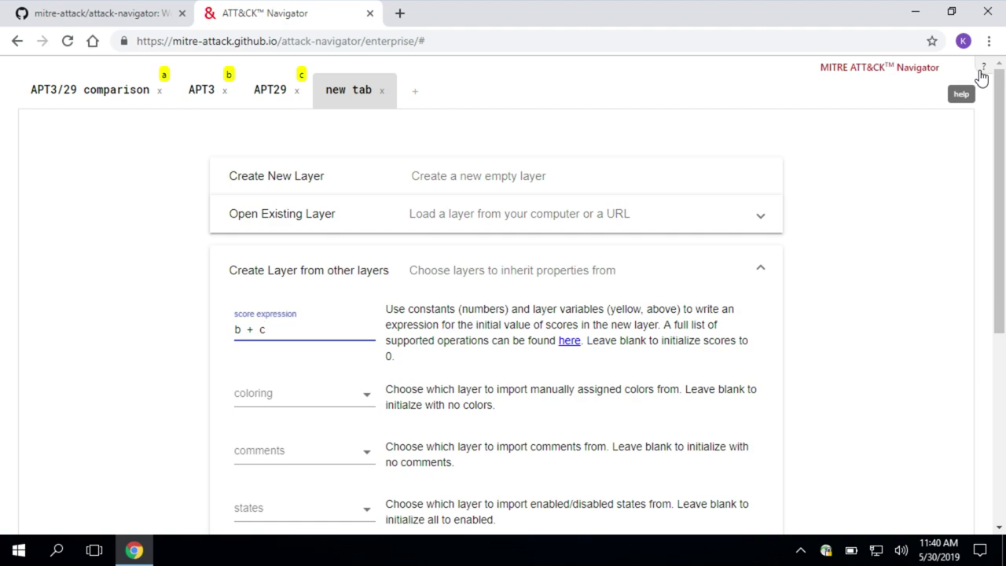
Create the combined layer from the b + c score expression and name it APT3 + APT29.
scroll(435, 375, down, 5)
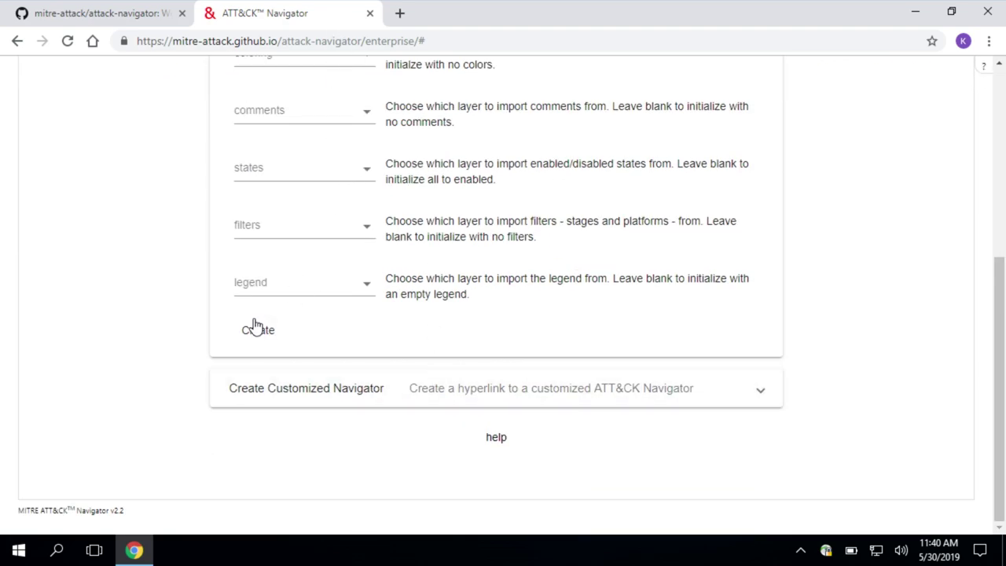
click(258, 330)
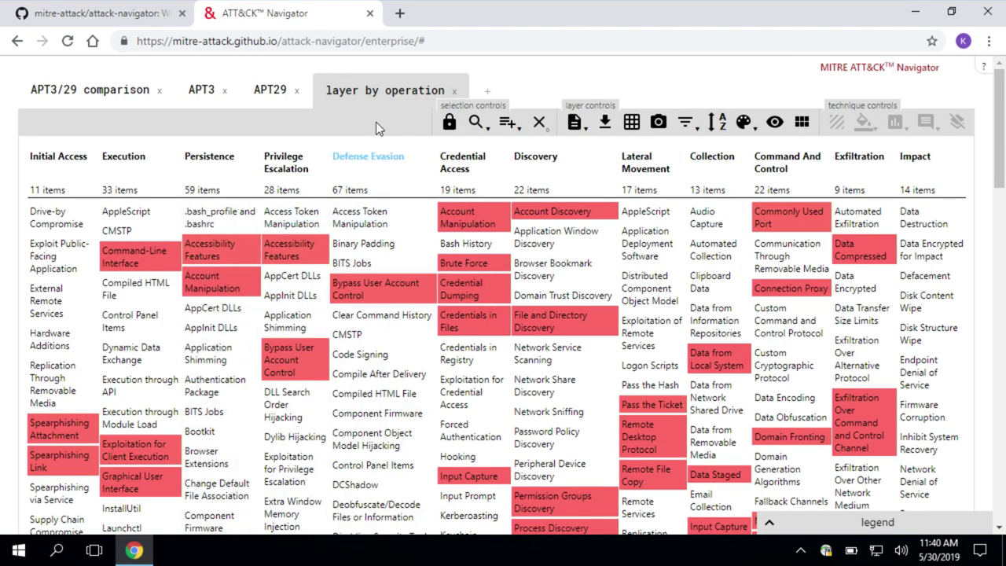
double_click(378, 93)
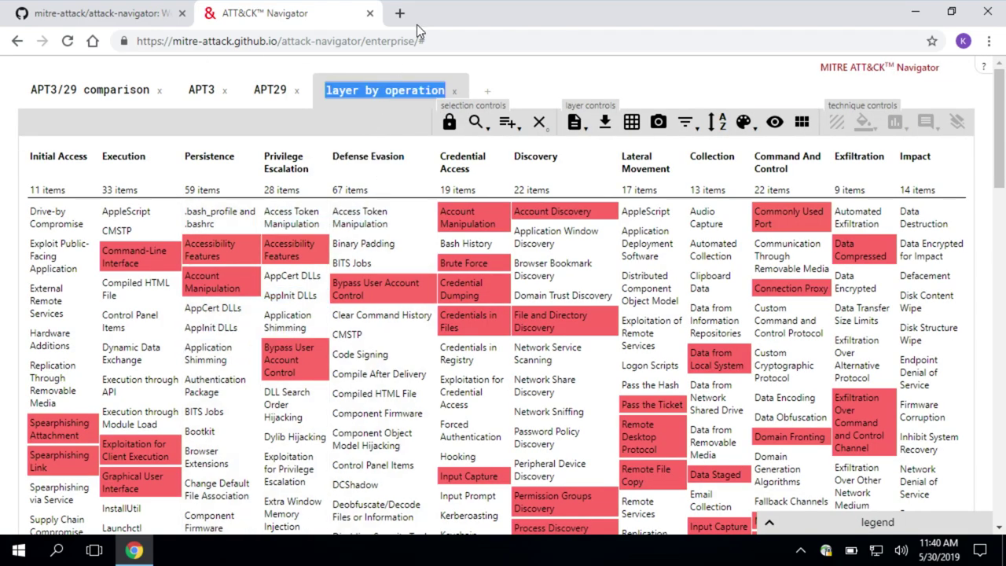
text(APT3)
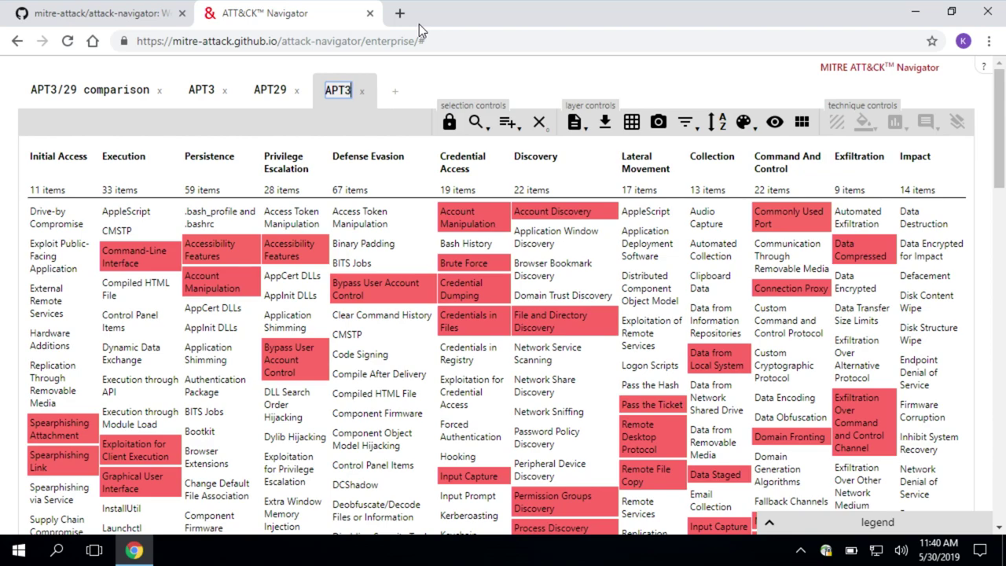
text( + A)
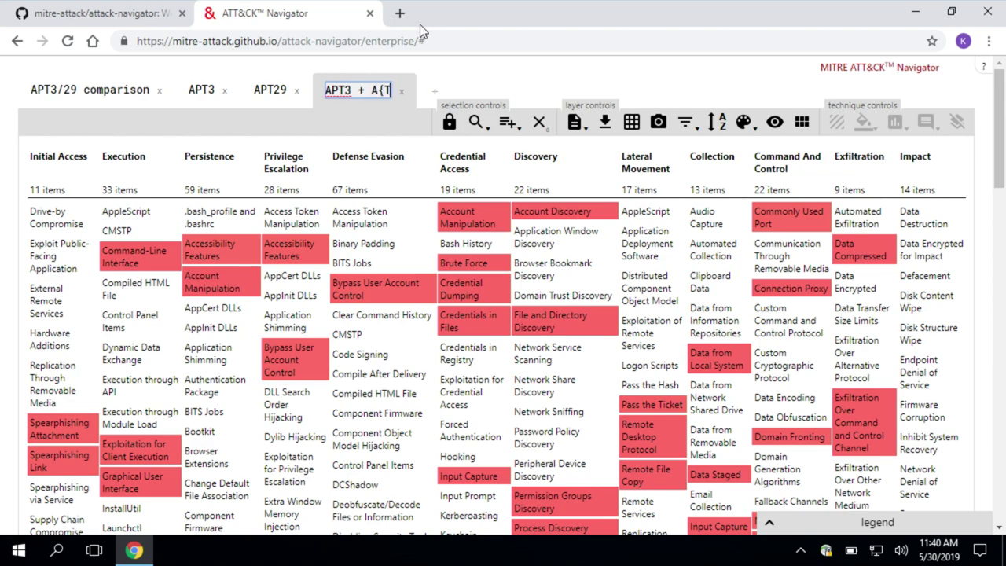
text(PT28)
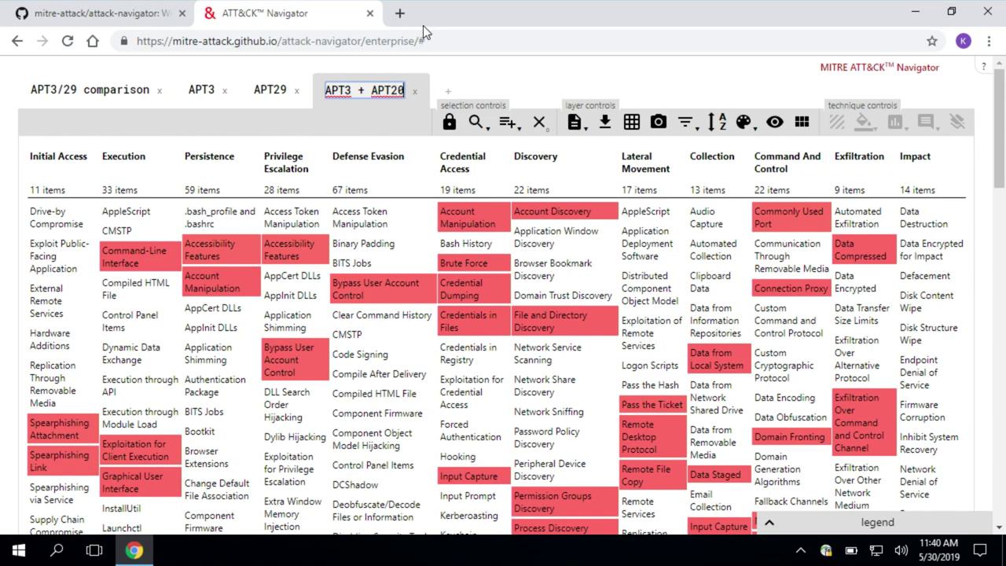
key(BackSpace)
text(9)
click(598, 77)
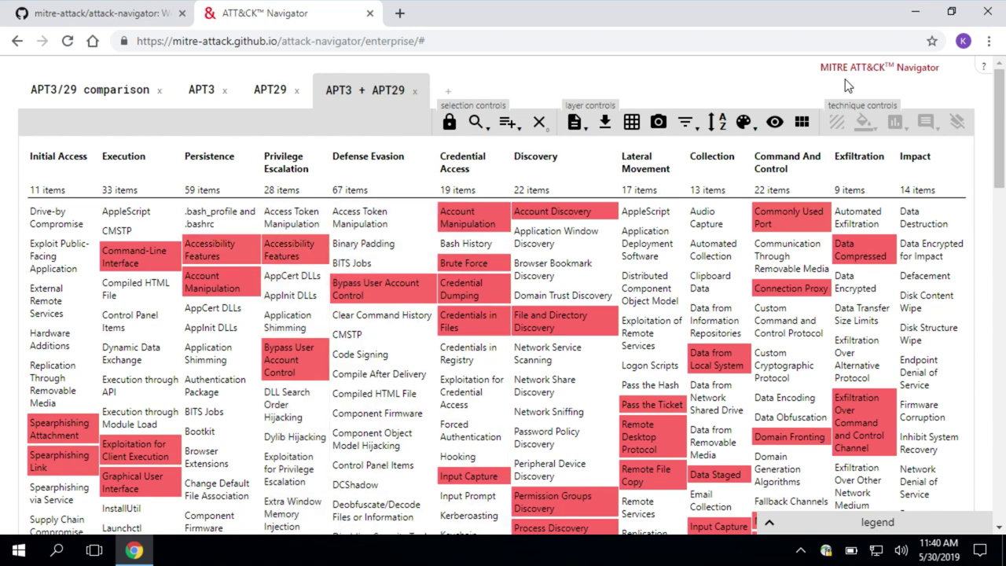
Set the combined layer's scoring gradient to a low value of 1 and a high value of 3.
click(744, 123)
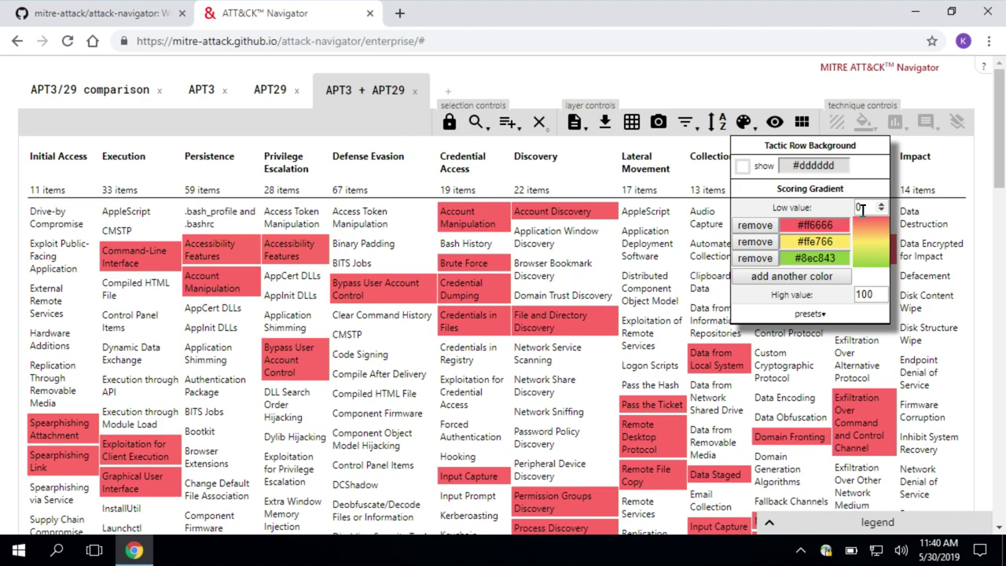
double_click(853, 207)
text(1)
drag(870, 294, 851, 295)
text(3)
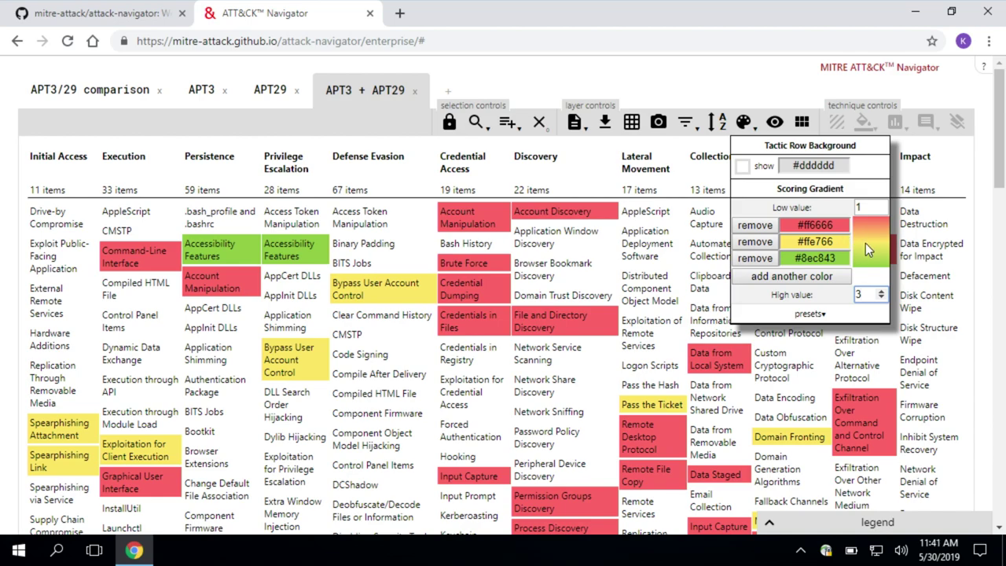
Set the scoring gradient's low color to yellow #ffe766 and its middle color to blue #66b1ff, and close the color setup.
click(838, 224)
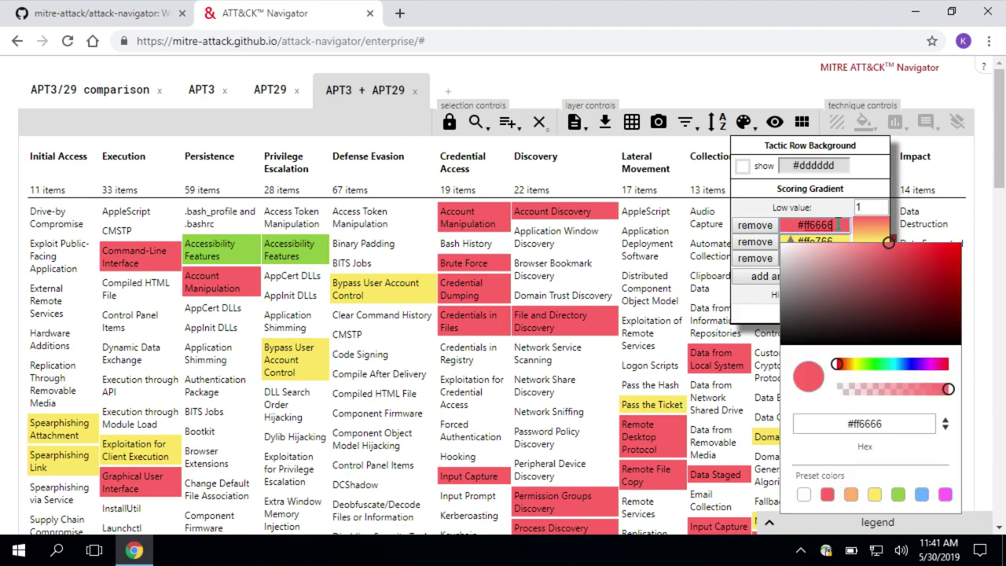
click(873, 495)
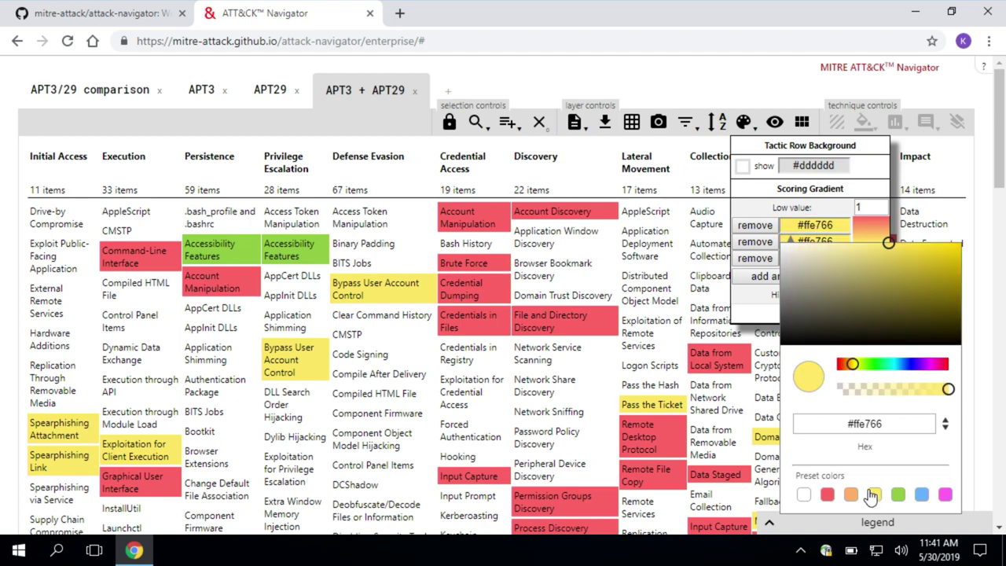
click(838, 241)
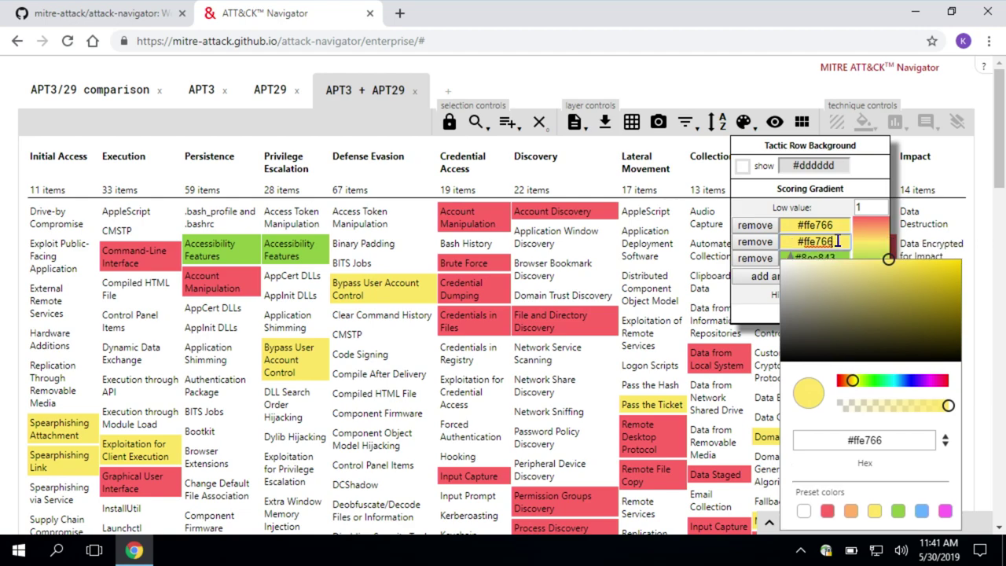
click(922, 516)
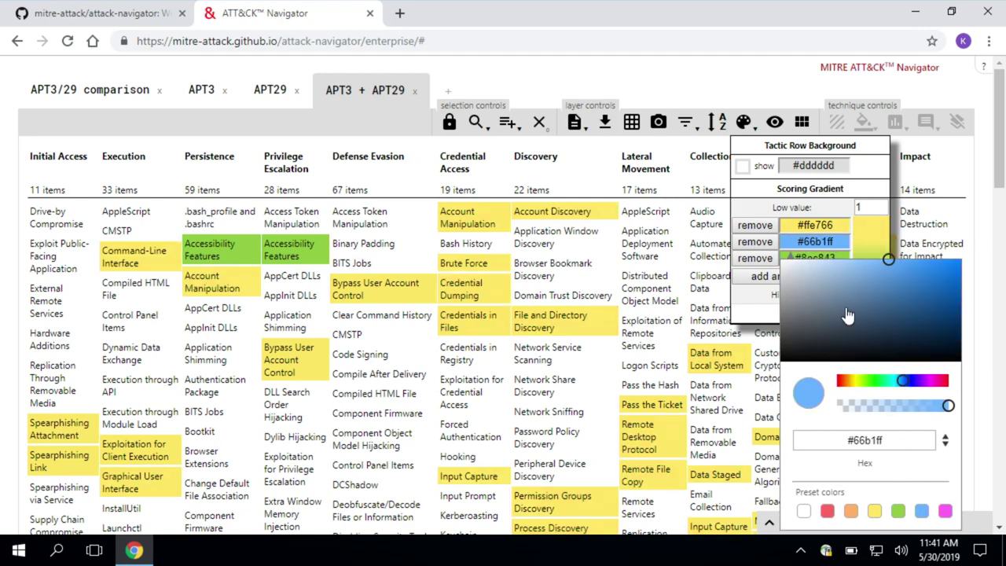
click(841, 258)
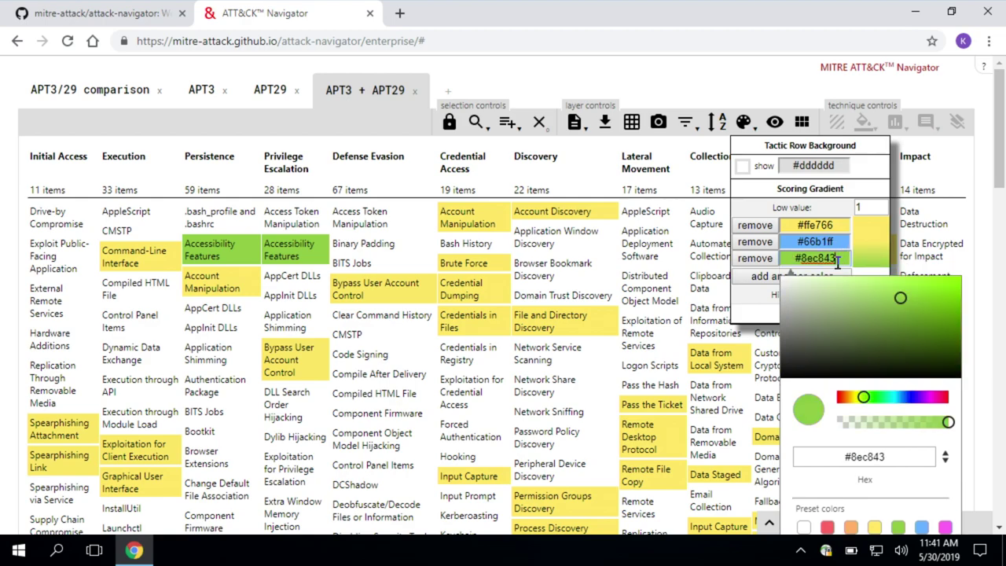
click(746, 126)
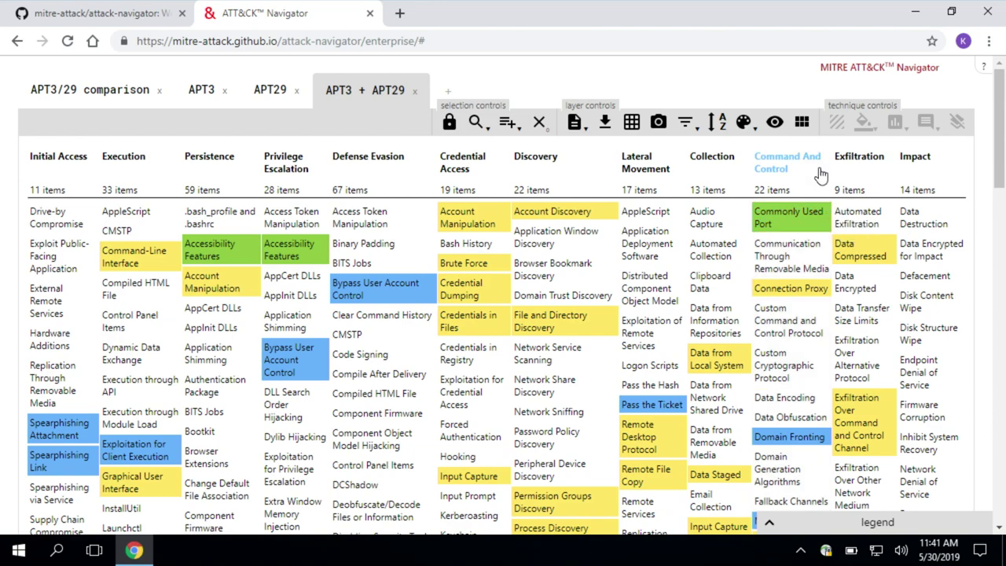
click(811, 176)
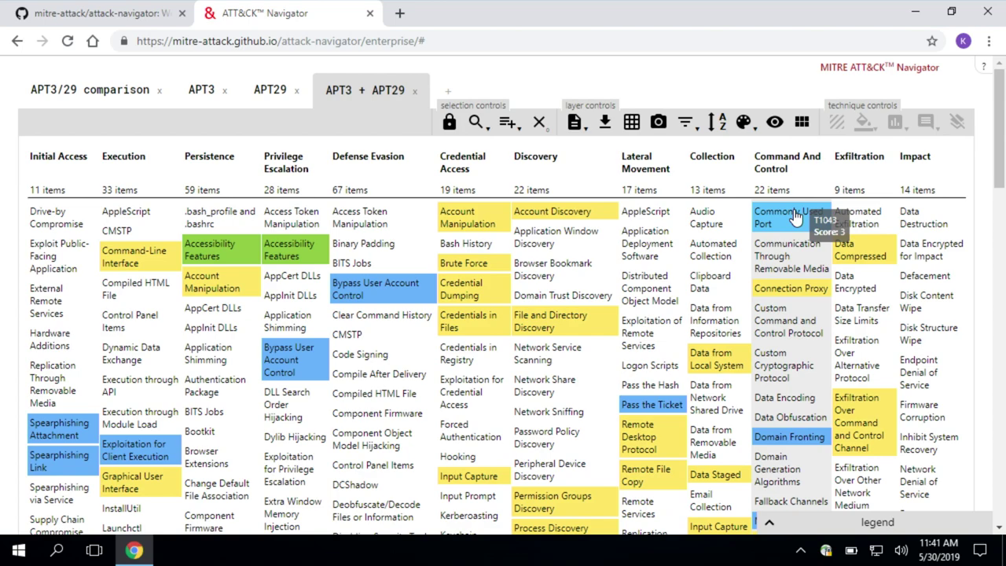